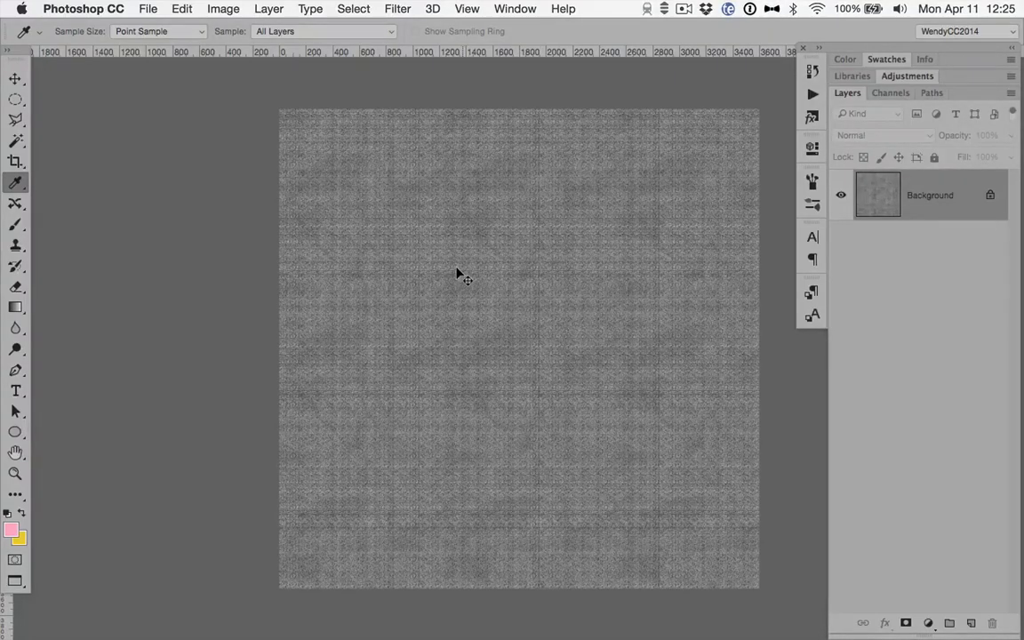
- Switch to the heart pattern document and check which hearts belong to the Heart1 group by hiding and reshowing it
key("ctrl+Tab")
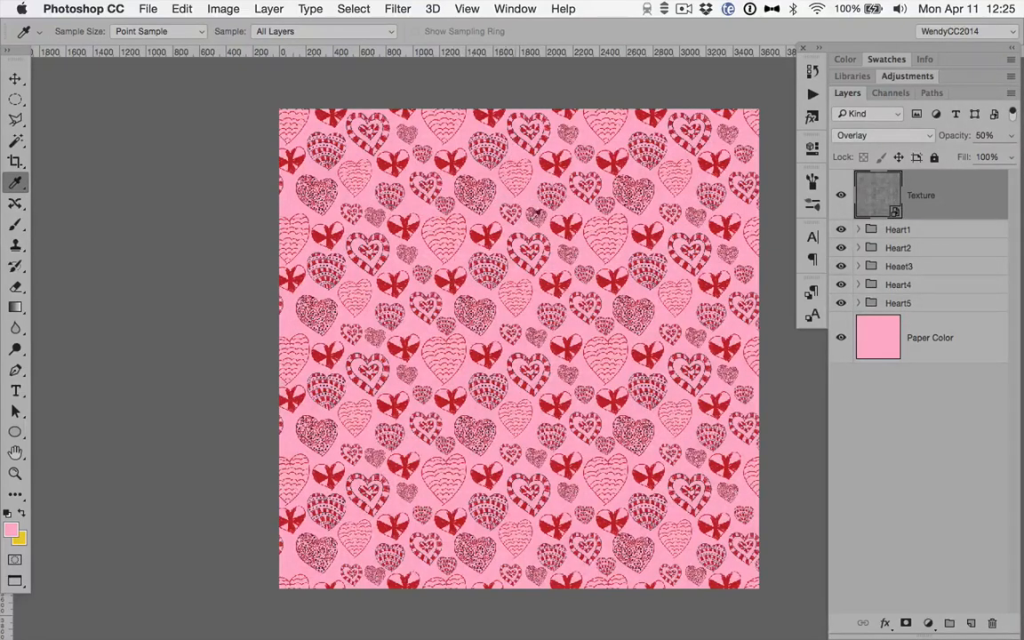
left_click(934, 230)
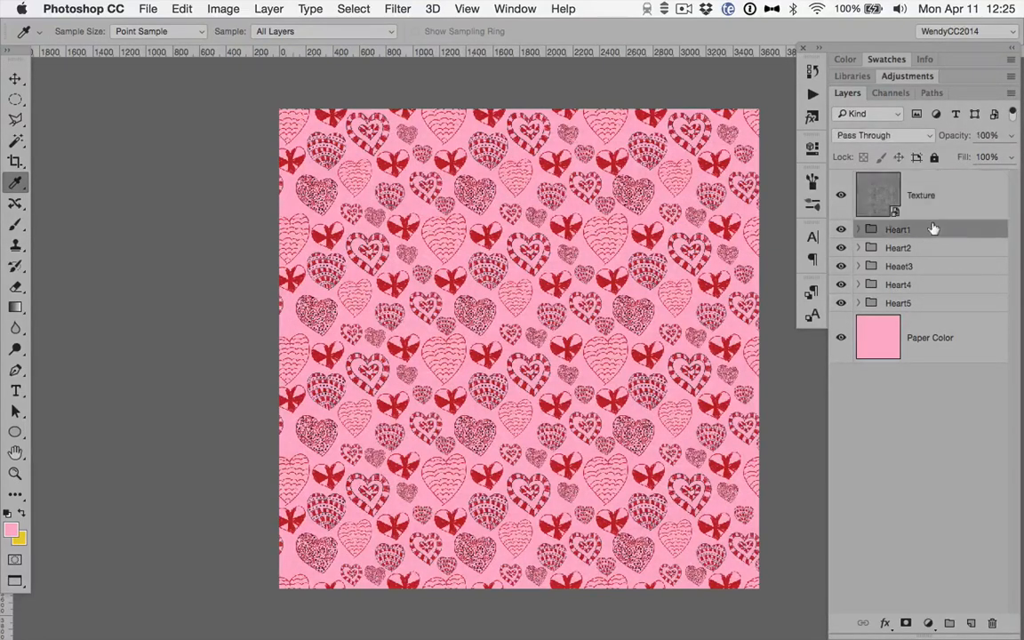
left_click(841, 230)
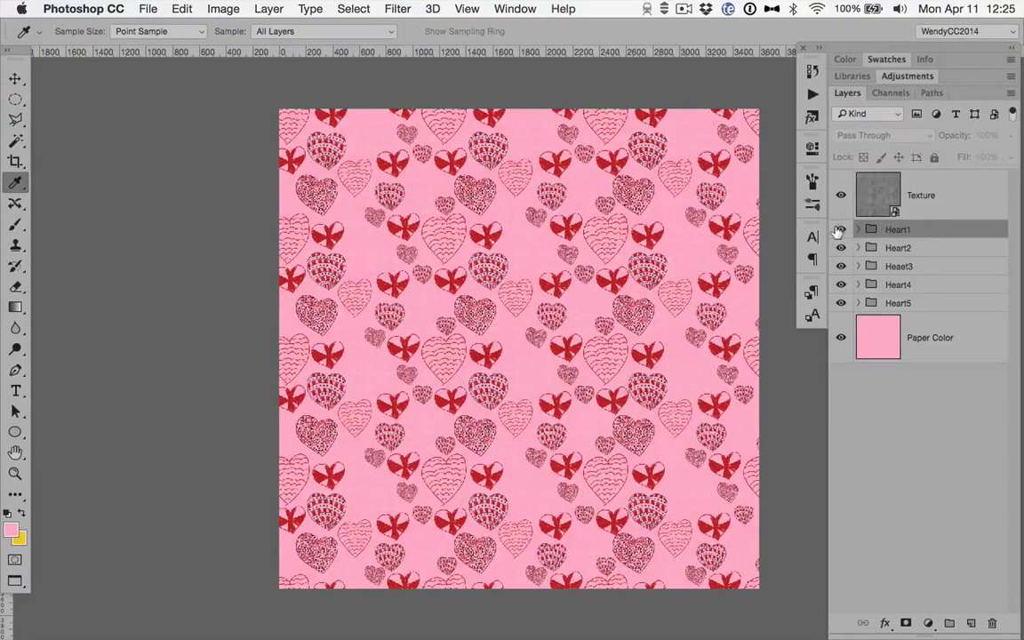
left_click(841, 230)
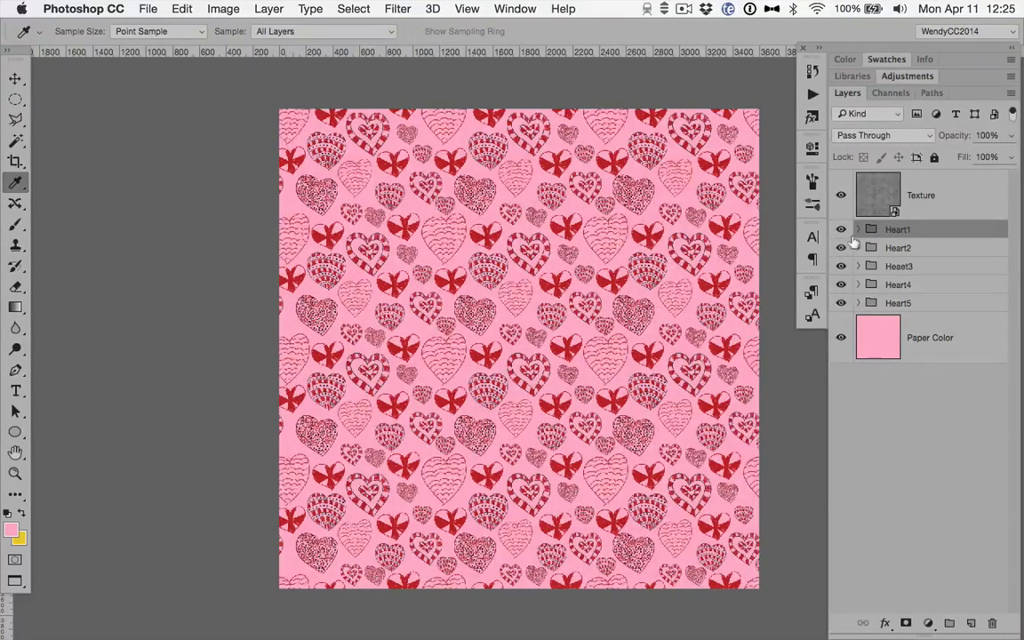
- Open the contents of the first heart1 smart object in the Heart1 group for editing
left_click(857, 231)
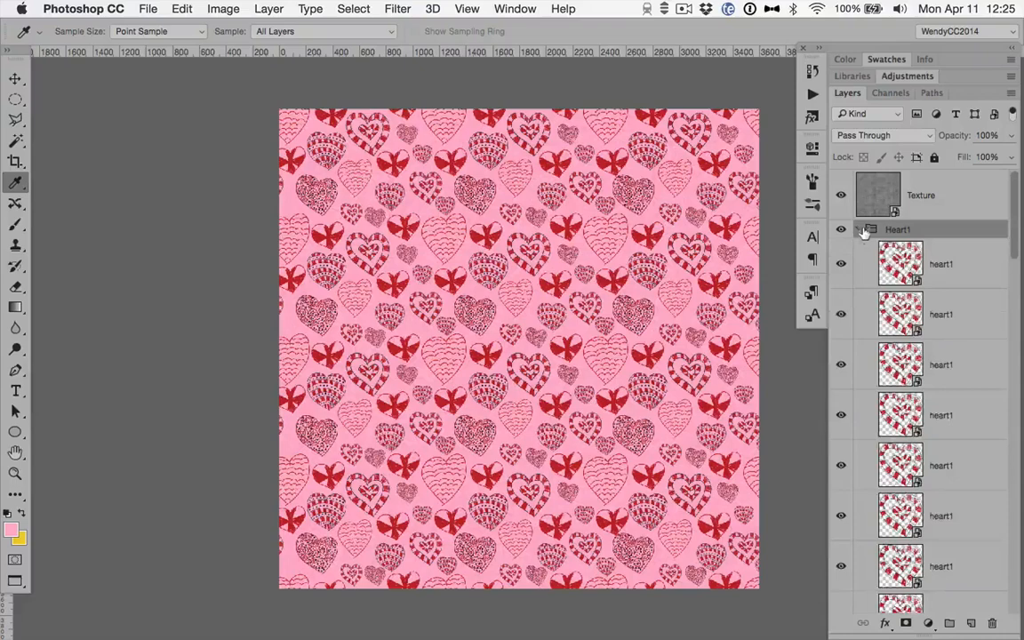
left_click(939, 264)
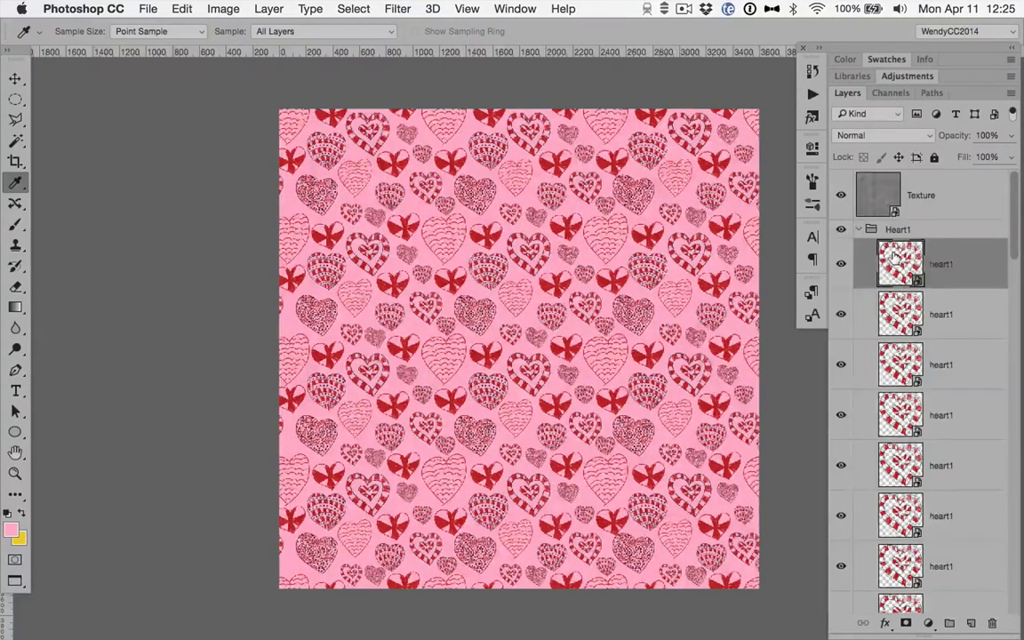
double_click(888, 258)
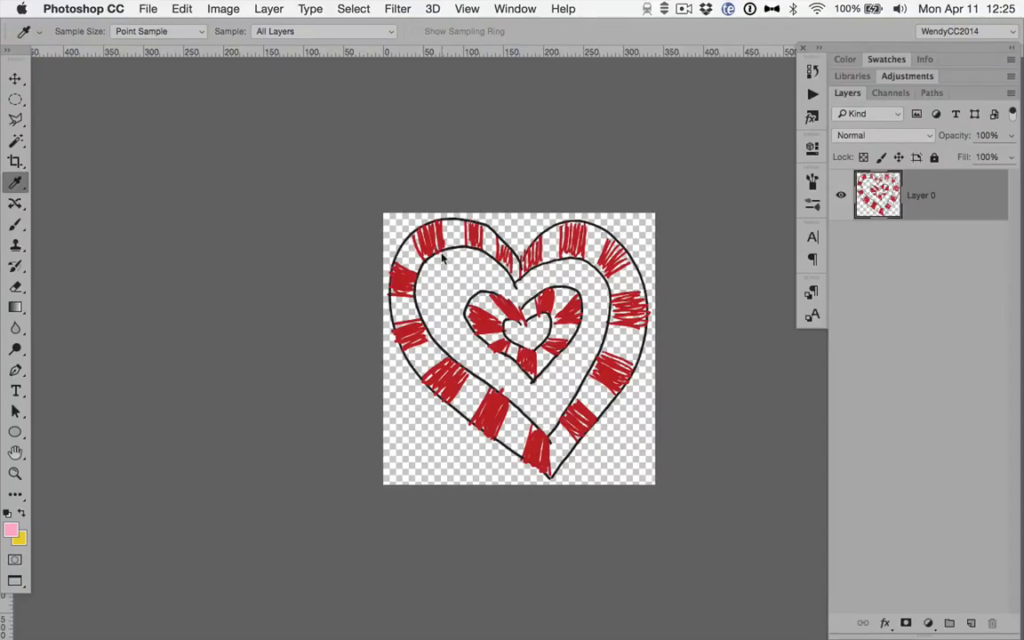
- Open the yellow flower image, copy all of it and paste it above the heart in the smart object document
key("super+o")
double_click(452, 157)
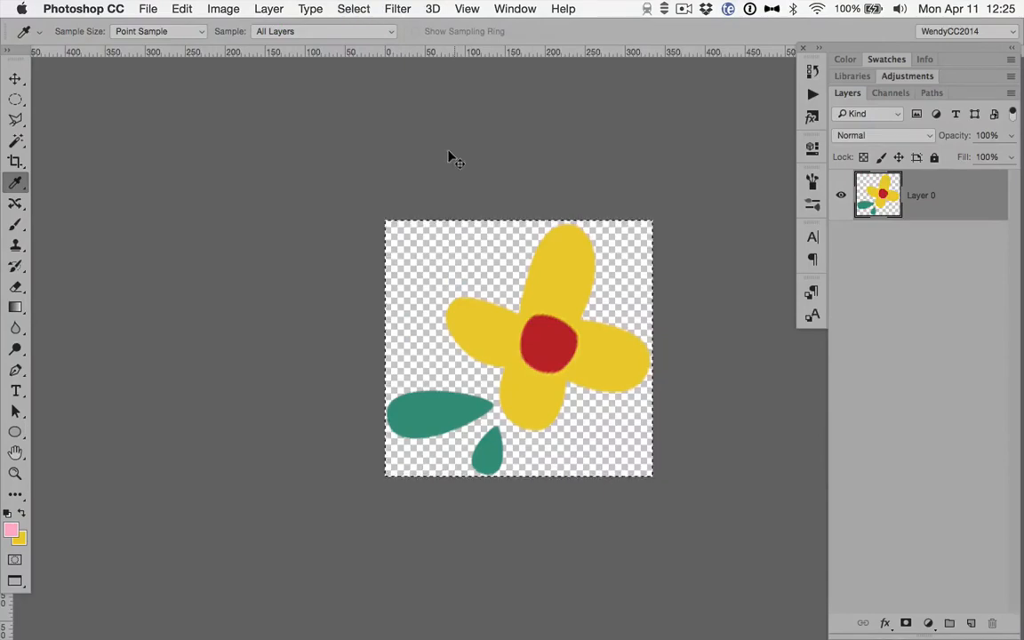
key("super+a")
key("ctrl+Tab")
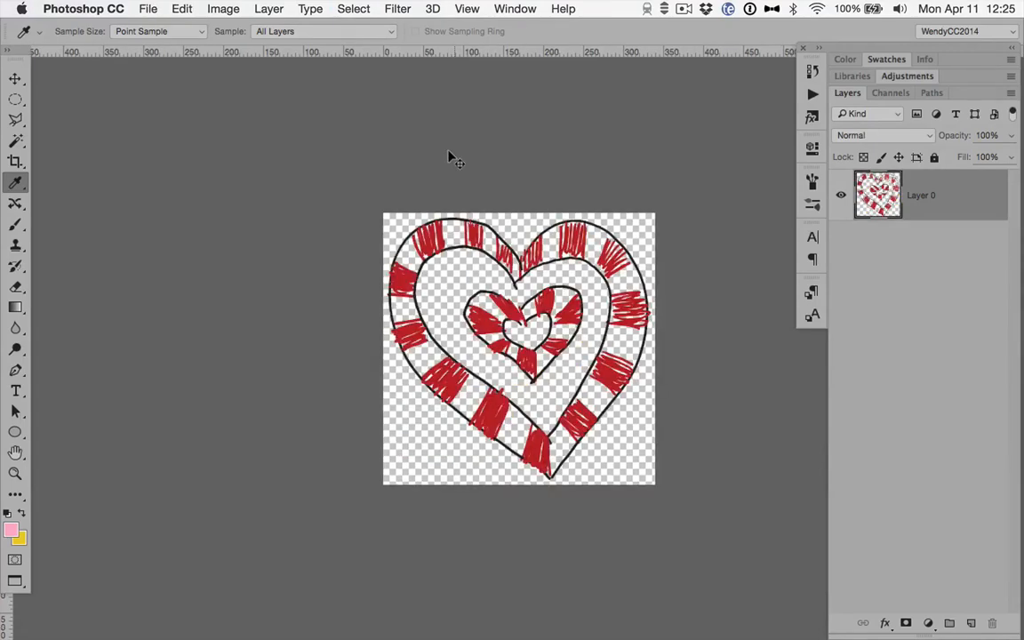
key("super+v")
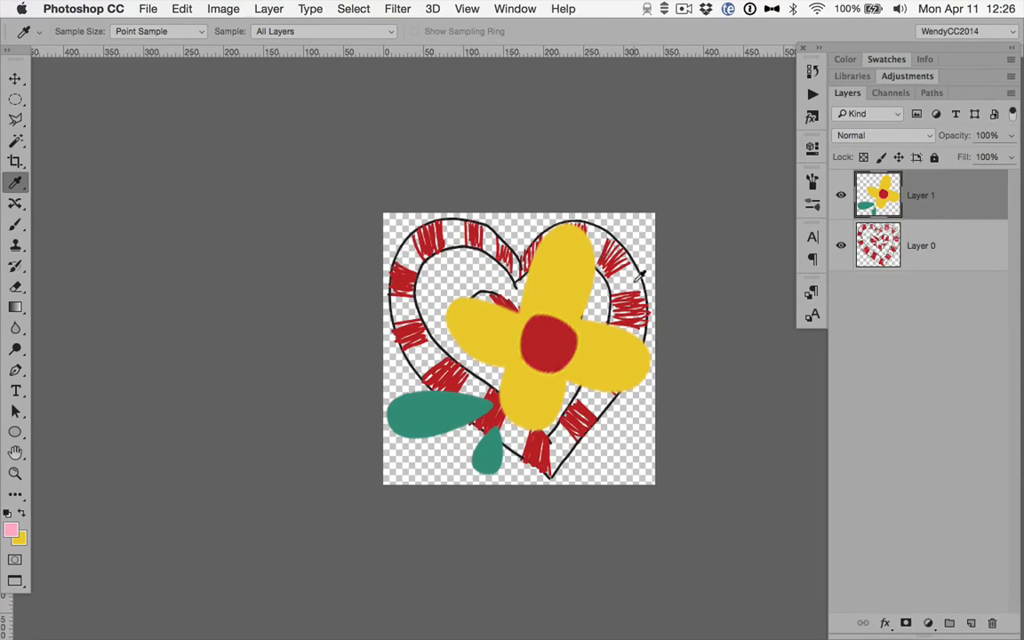
- Hide the heart layer, merge it with the flower layer, then save and close the smart object
left_click(842, 247)
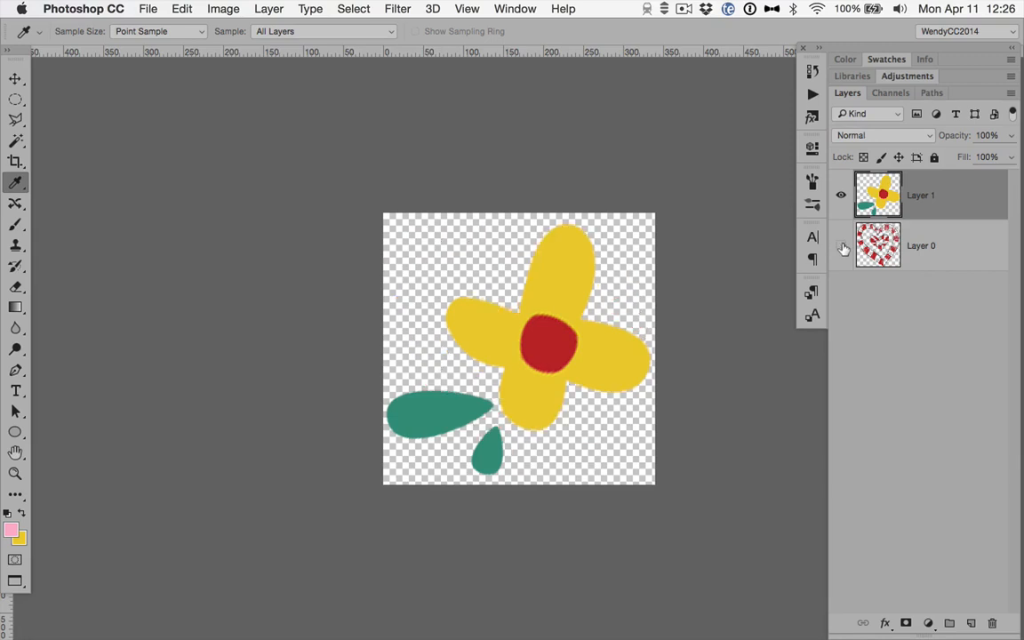
left_click(943, 245, "shift")
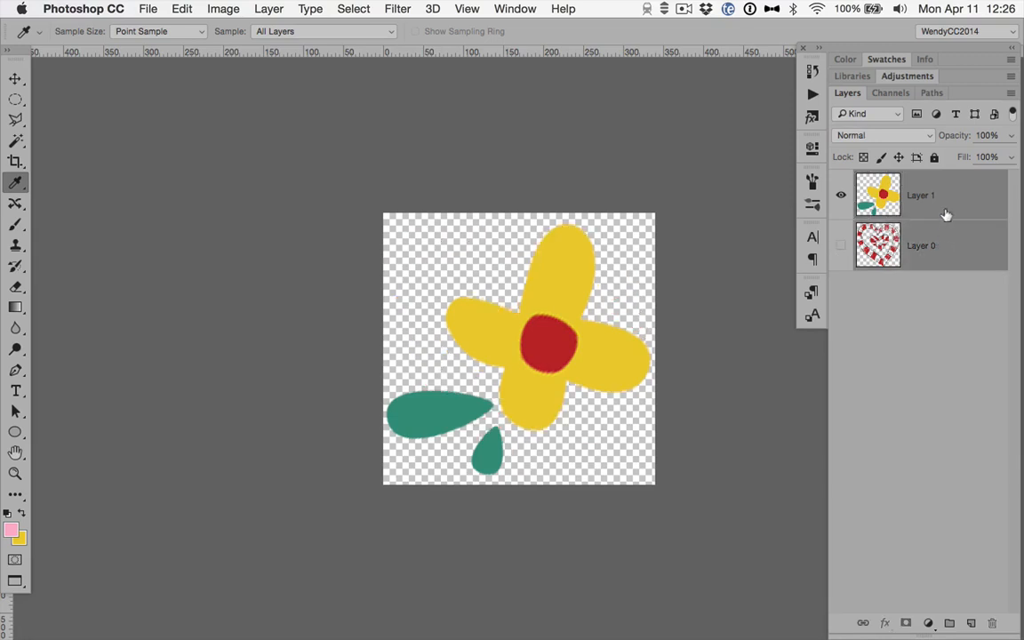
key("super+e")
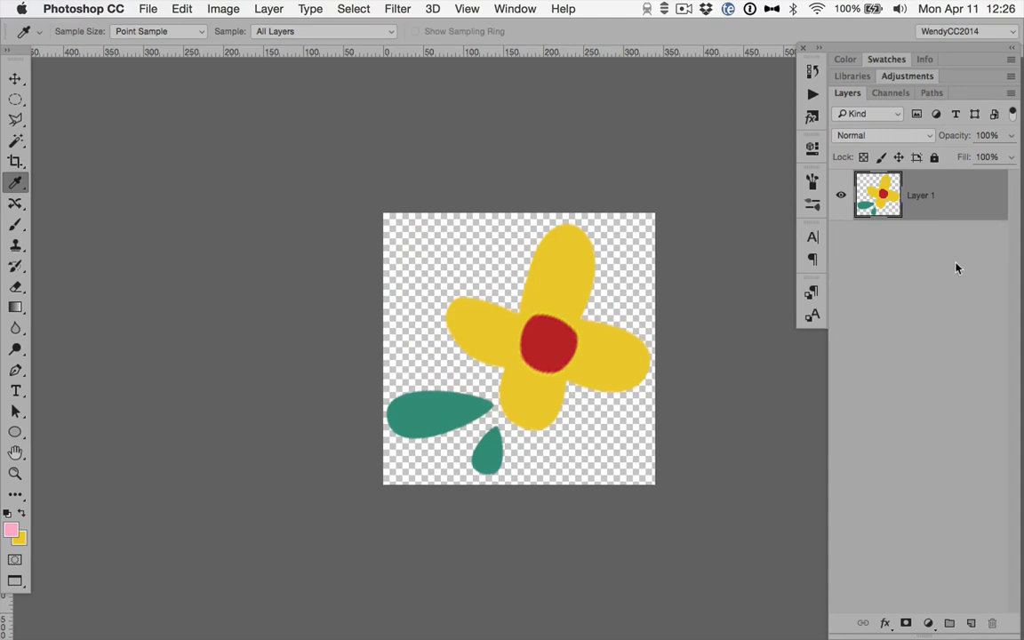
key("super+s")
key("super+w")
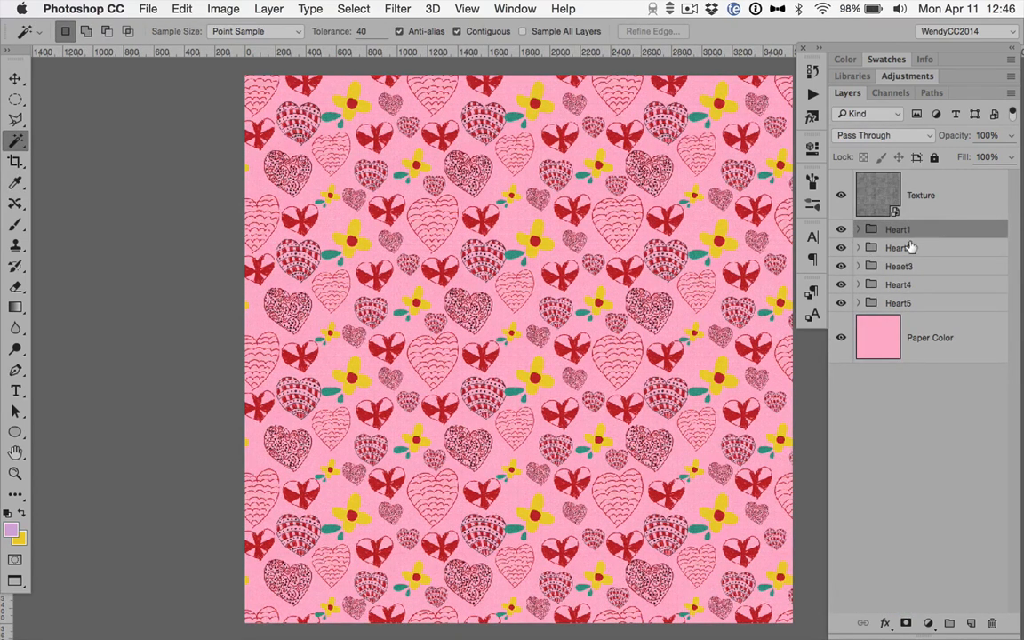
- Run the WZ_SmartPaperPaste action on the first heart2 smart object in the Heart2 group, continuing past its instructions
left_click(909, 248)
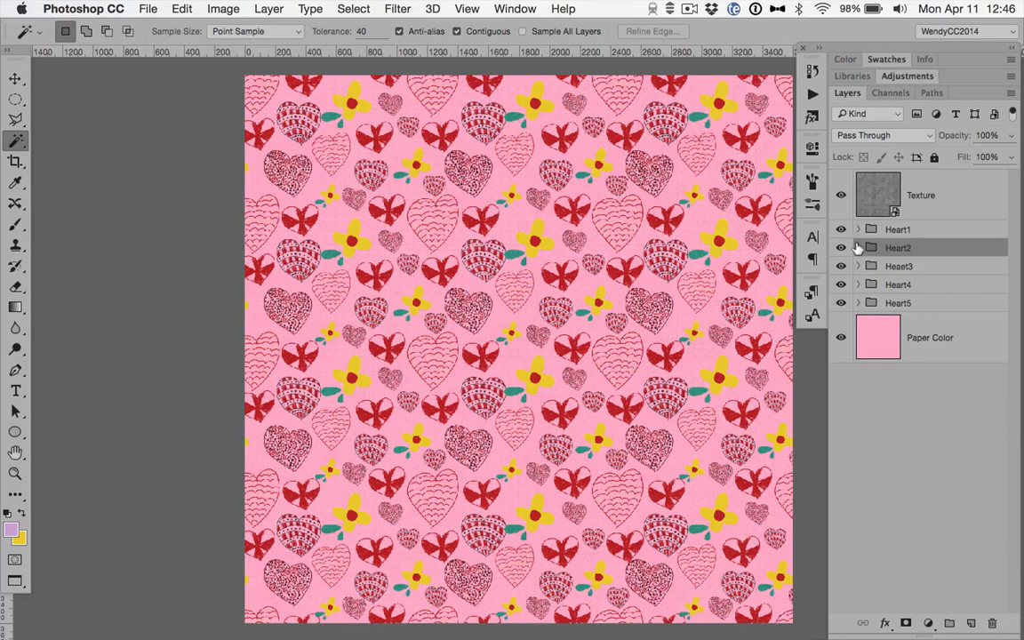
left_click(813, 94)
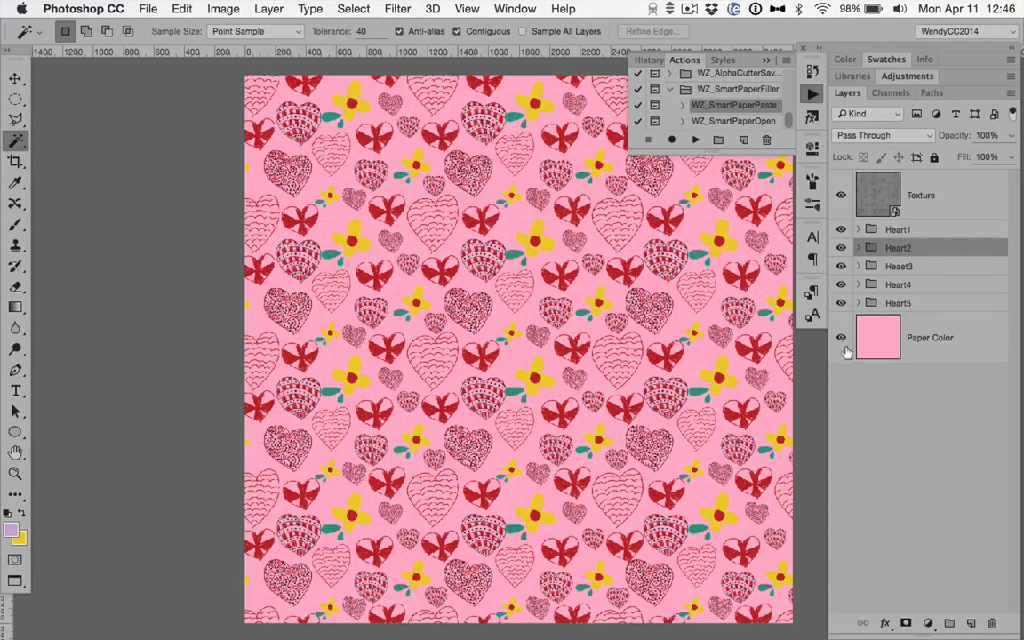
left_click(858, 248)
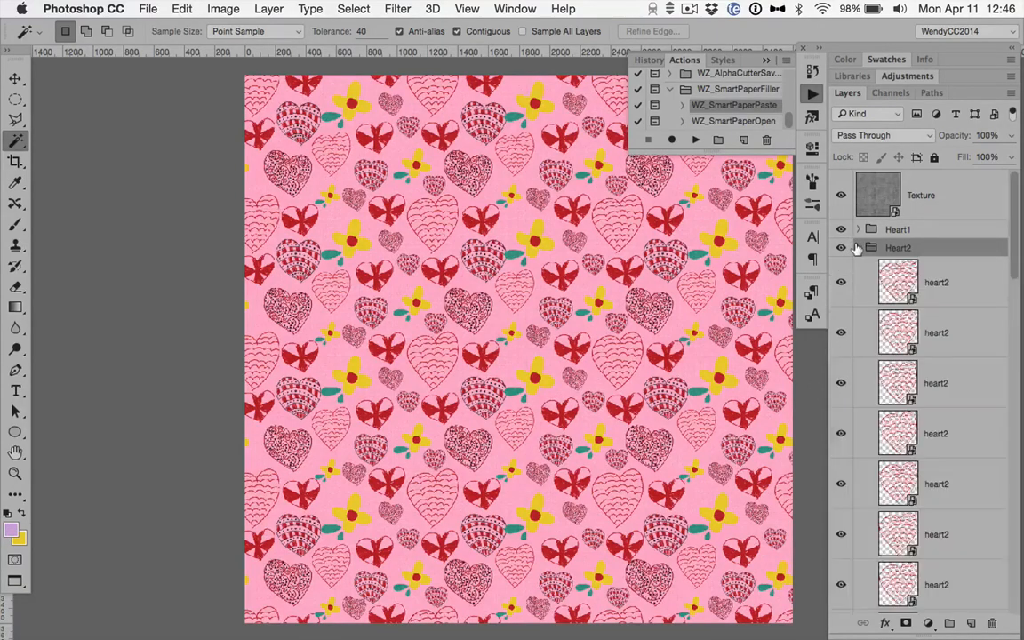
left_click(879, 261)
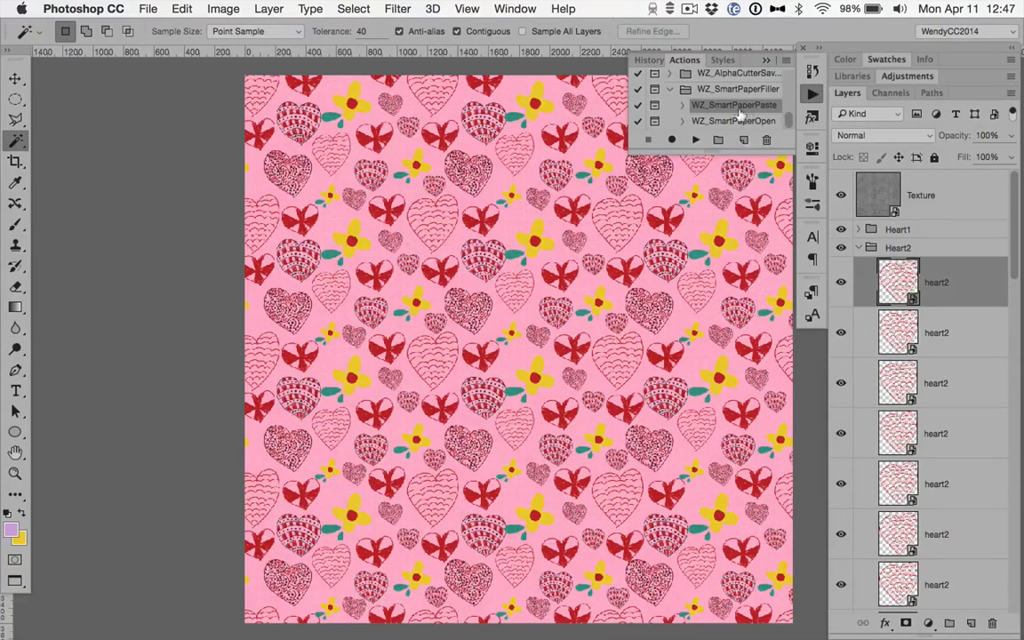
left_click(693, 140)
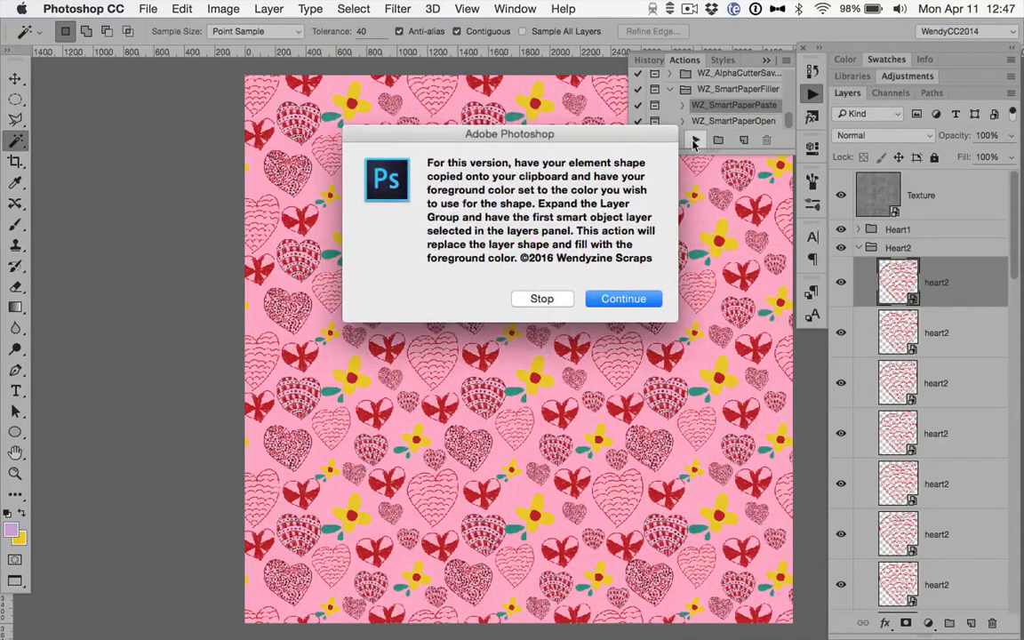
left_click(615, 300)
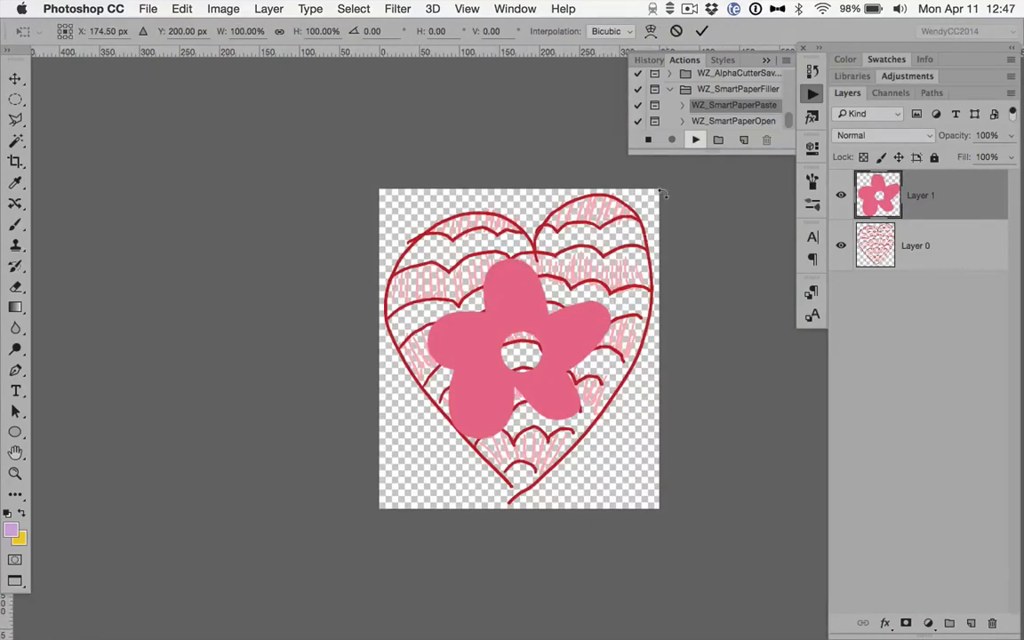
- Scale the pasted pink flower to about 161%, rotate it about -24° and nudge it up to fit the canvas
left_click_drag(612, 258, 650, 201)
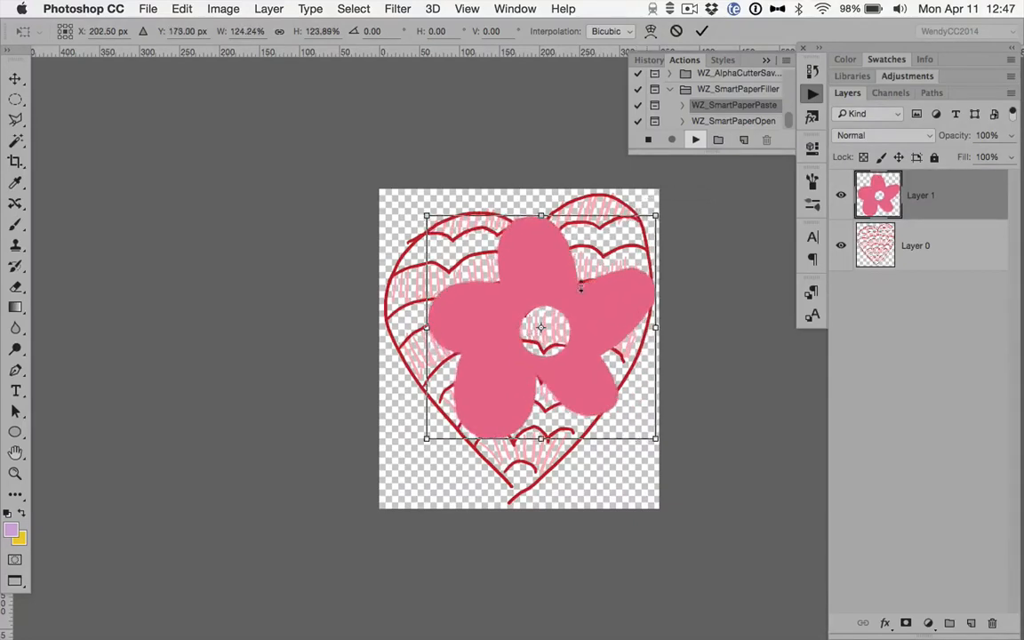
left_click_drag(426, 437, 365, 473)
left_click_drag(664, 203, 590, 163)
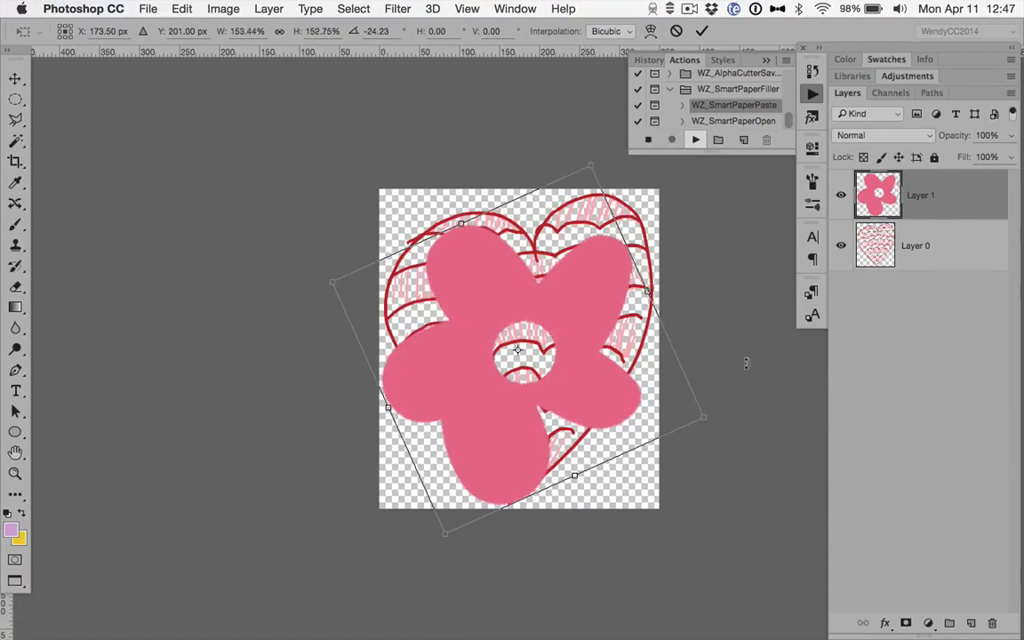
left_click_drag(702, 412, 722, 422)
key("Up")
key("Up")
key("Up")
key("Up")
key("Up")
key("Up")
key("Up")
key("Up")
key("Up")
key("Up")
key("Up")
key("Up")
key("Up")
key("Up")
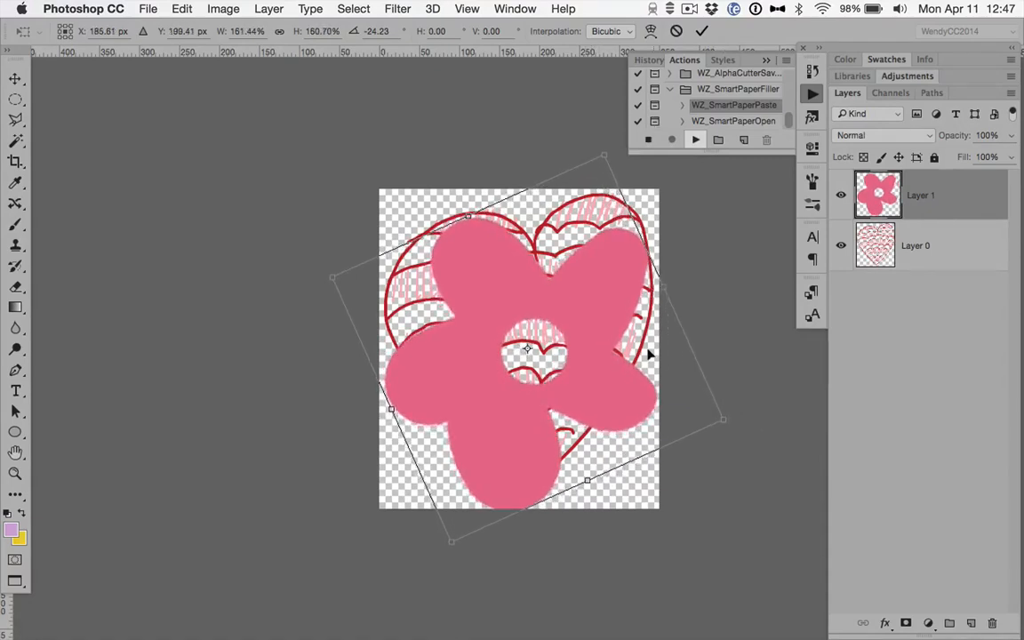
key("Up")
key("Up")
key("Up")
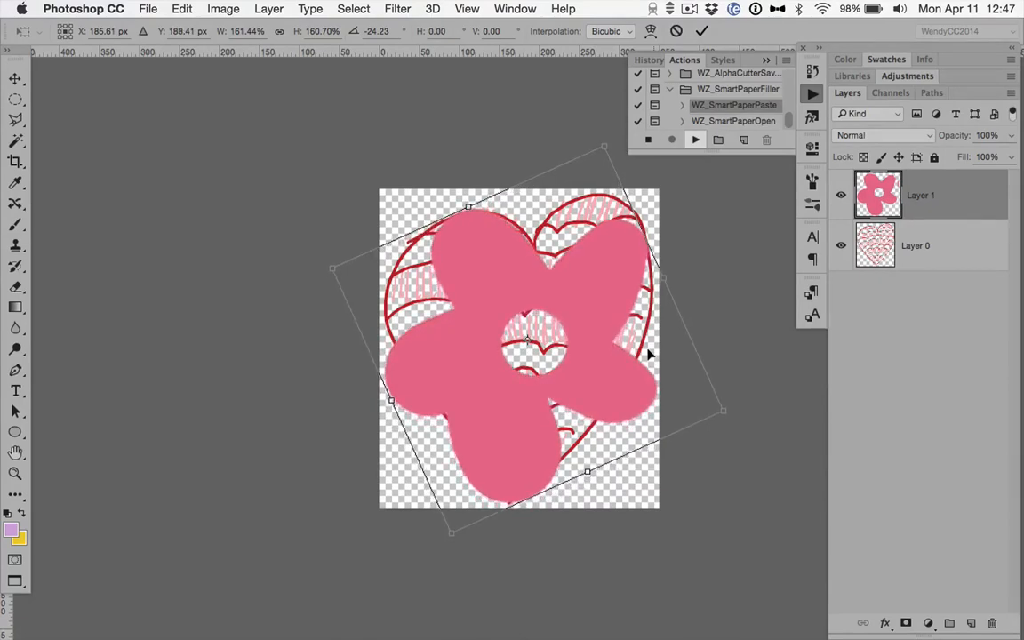
key("Return")
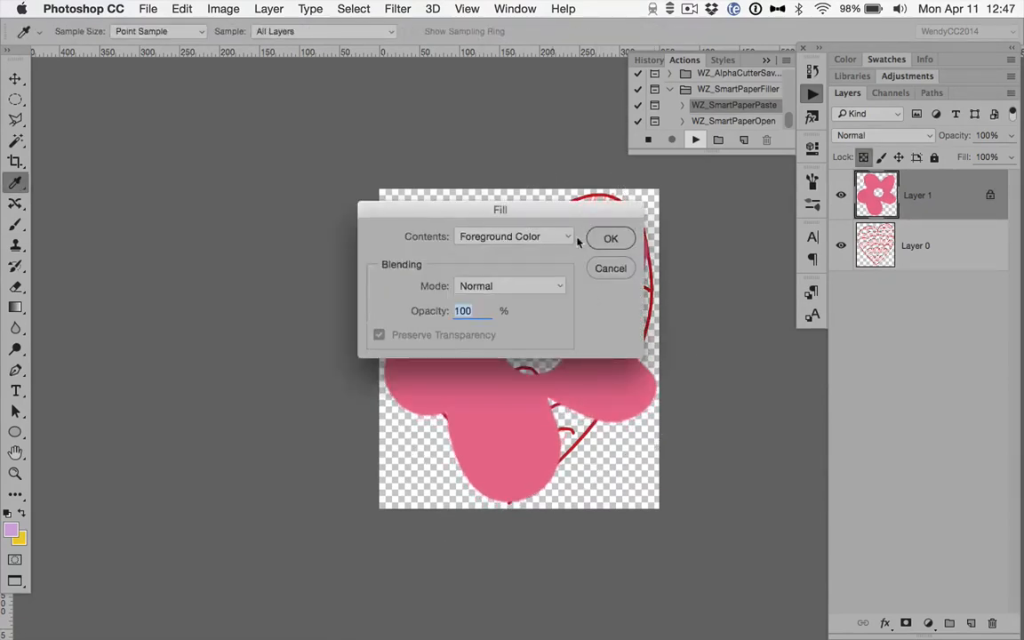
- Fill the flower with the foreground color in Normal mode at 100% opacity and let the action finish
left_click(539, 237)
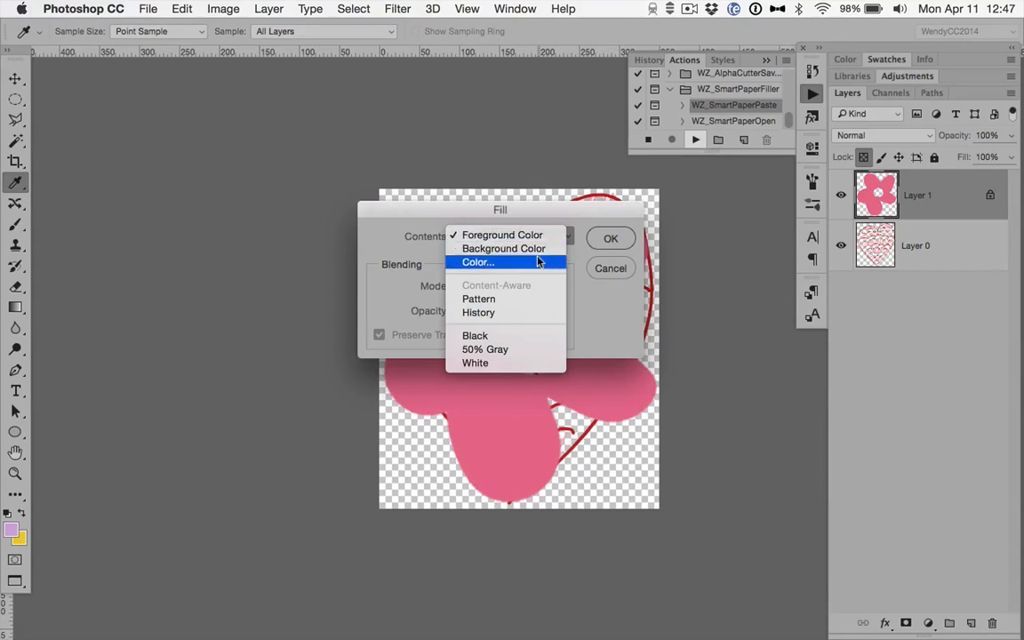
left_click(573, 213)
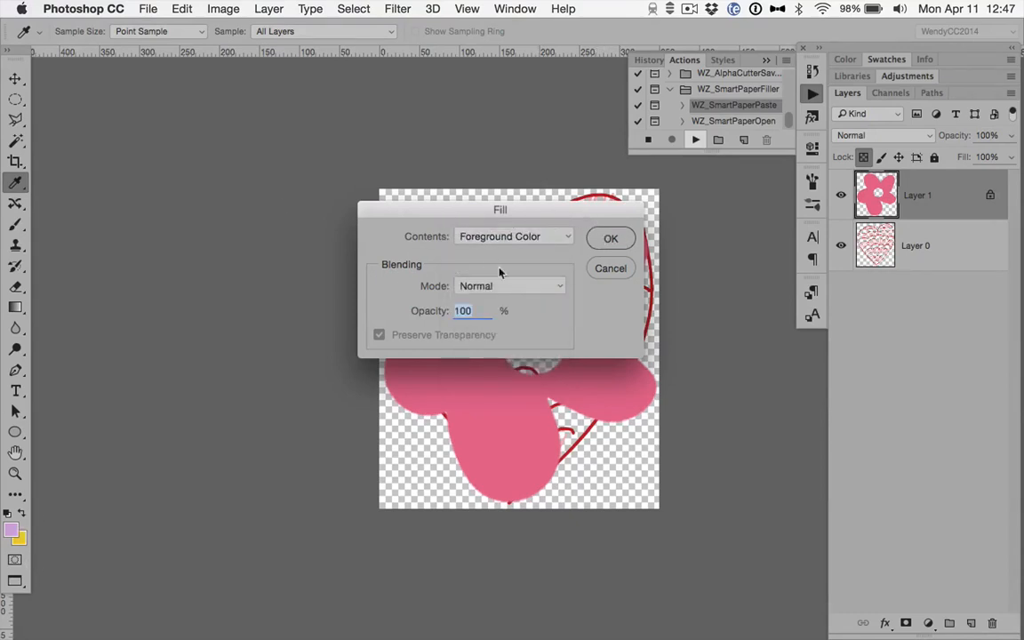
left_click(608, 239)
key("w")
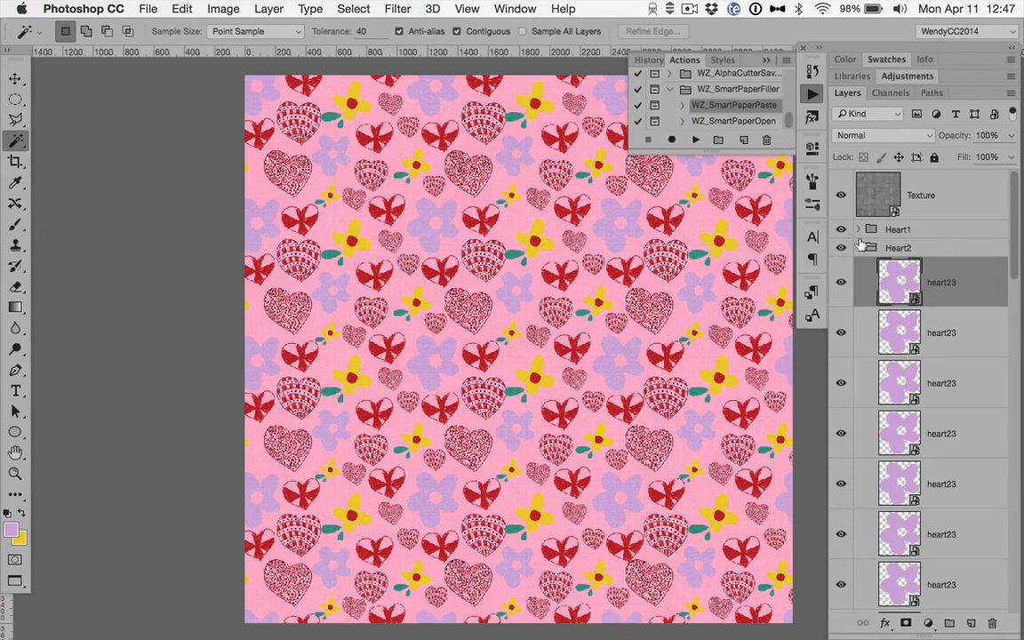
- Collapse and select the Heart2 group, and step the history back to before the last smart object update
left_click(859, 247)
left_click(905, 267)
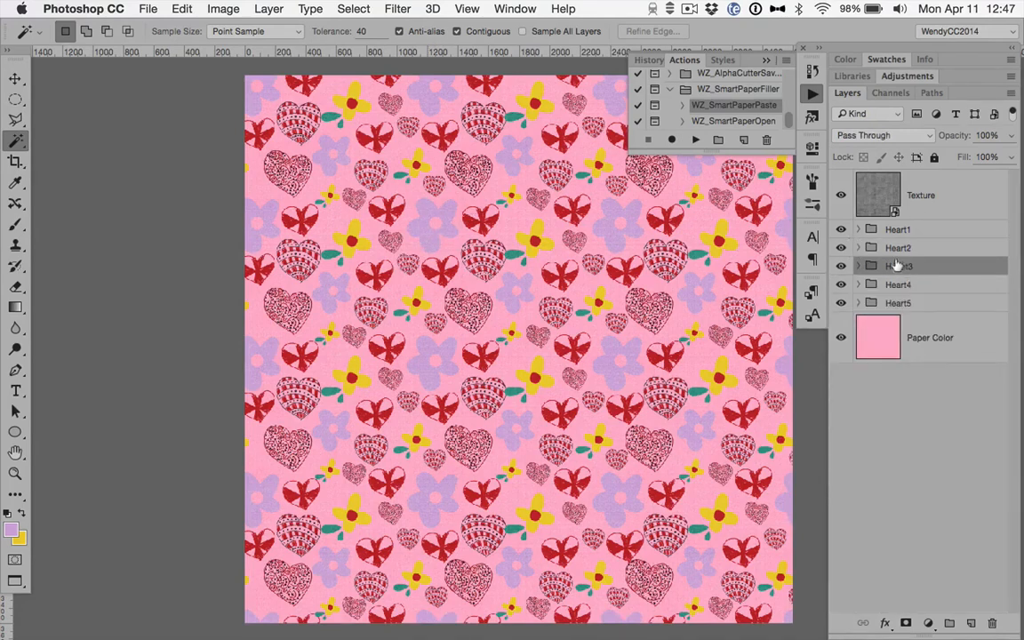
left_click(917, 249)
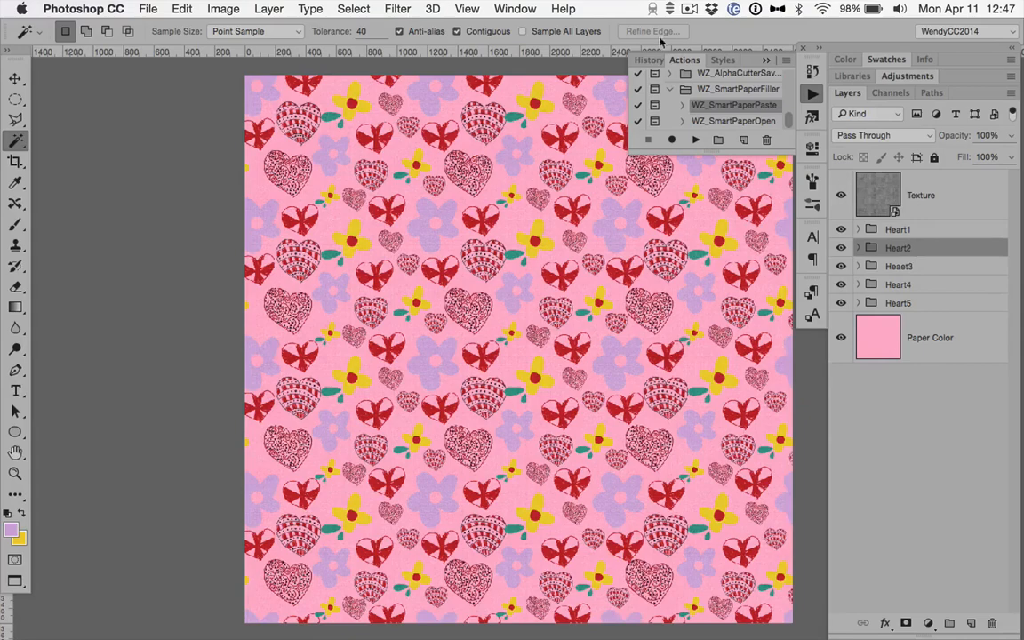
left_click(642, 62)
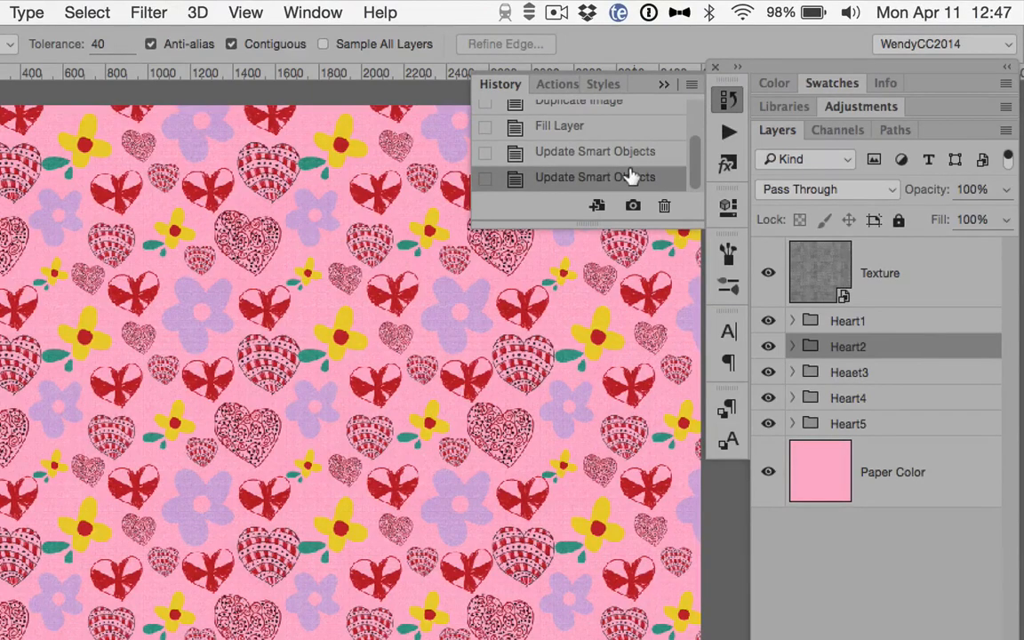
left_click(589, 152)
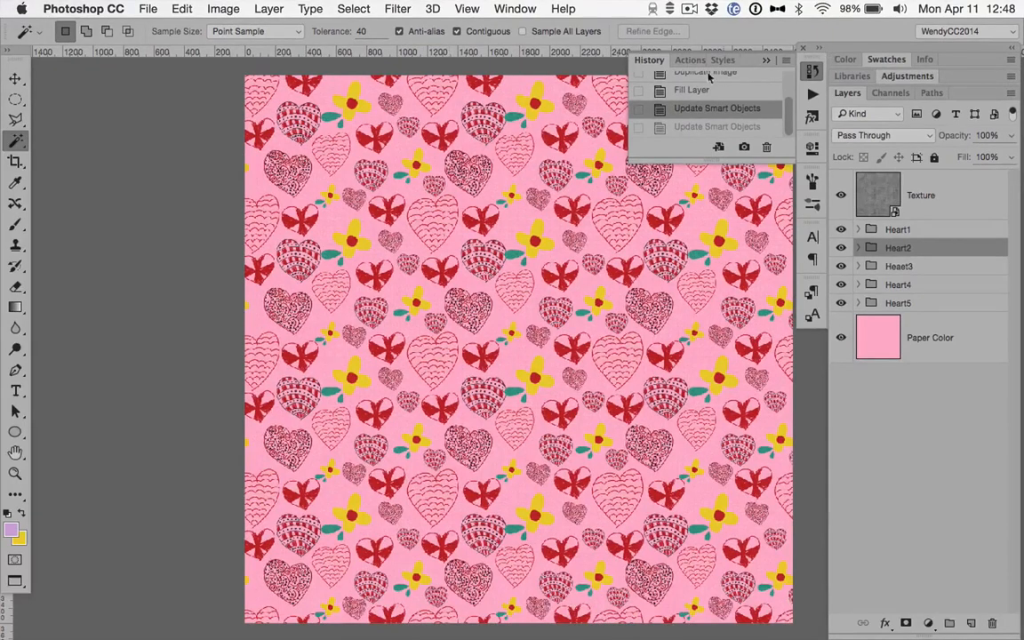
- Run the WZ_SmartPaperOpen action on the first heart2 smart object in the Heart2 group, continuing past its instructions, and open flower2.png
left_click(690, 59)
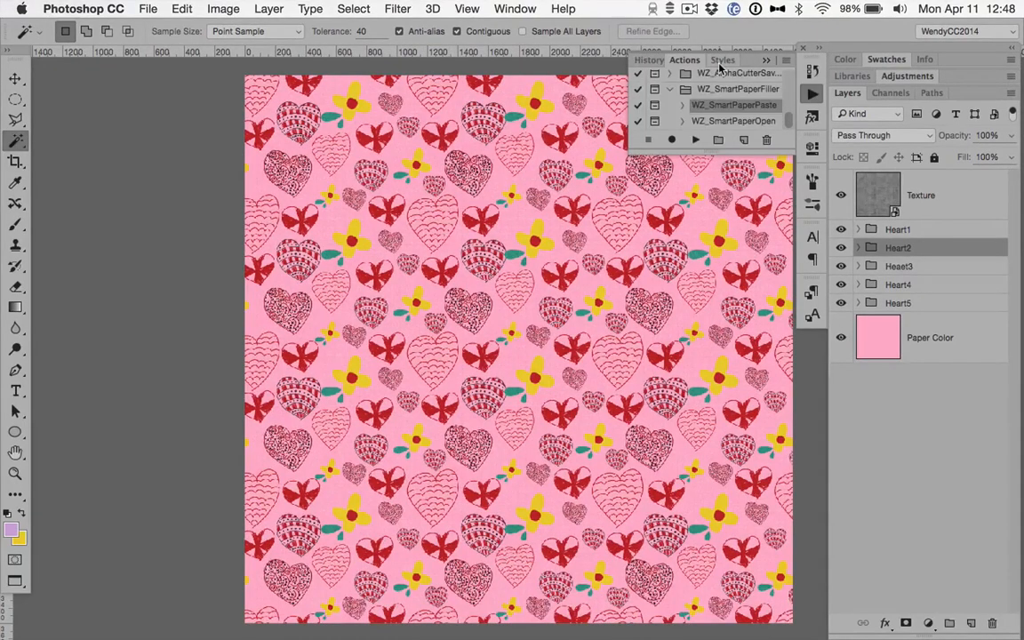
left_click(720, 121)
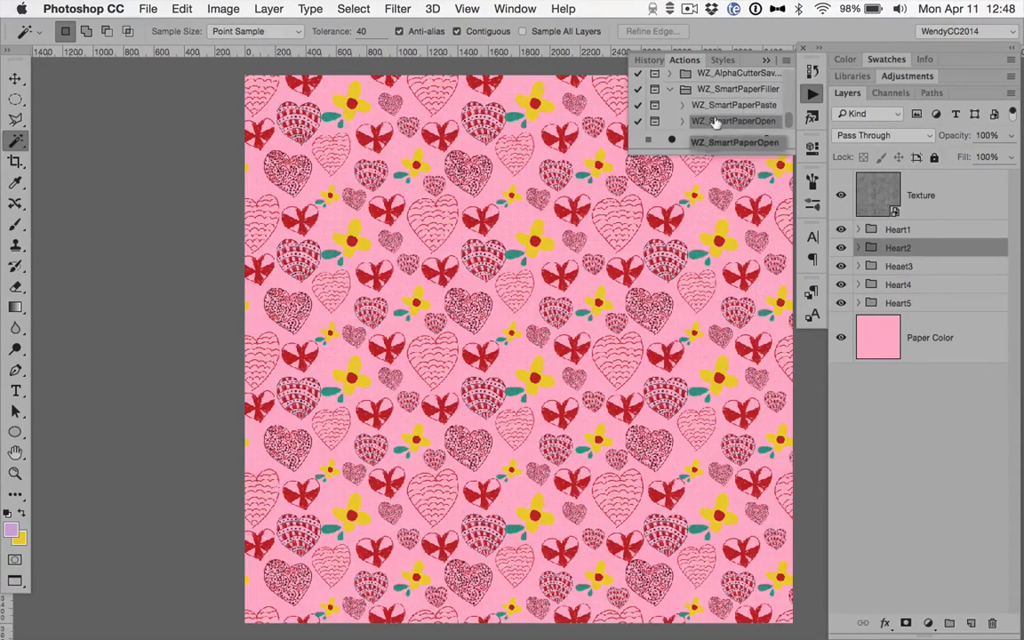
left_click(857, 247)
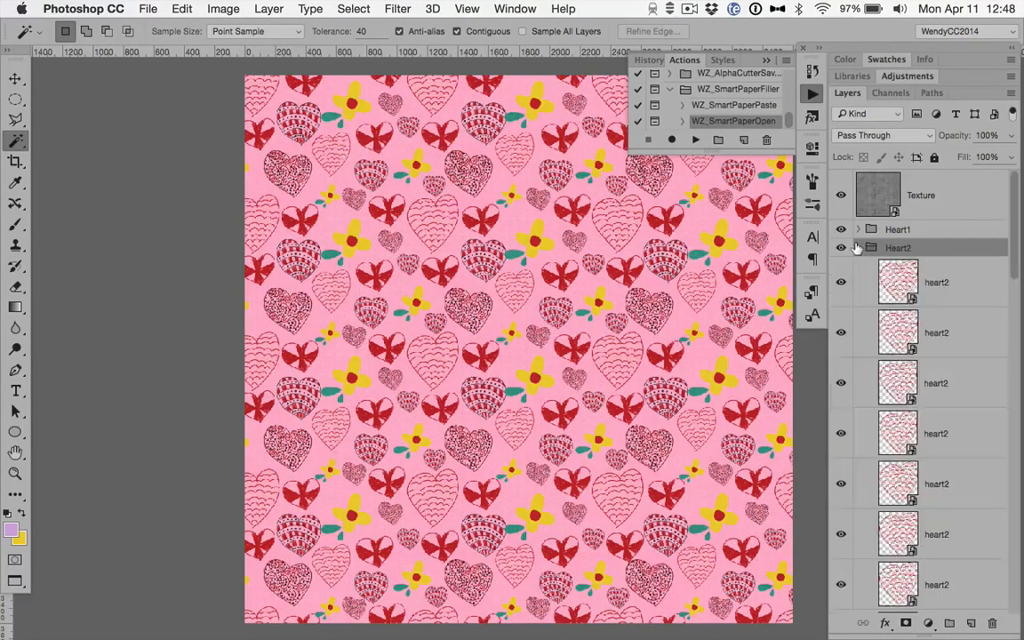
left_click(934, 295)
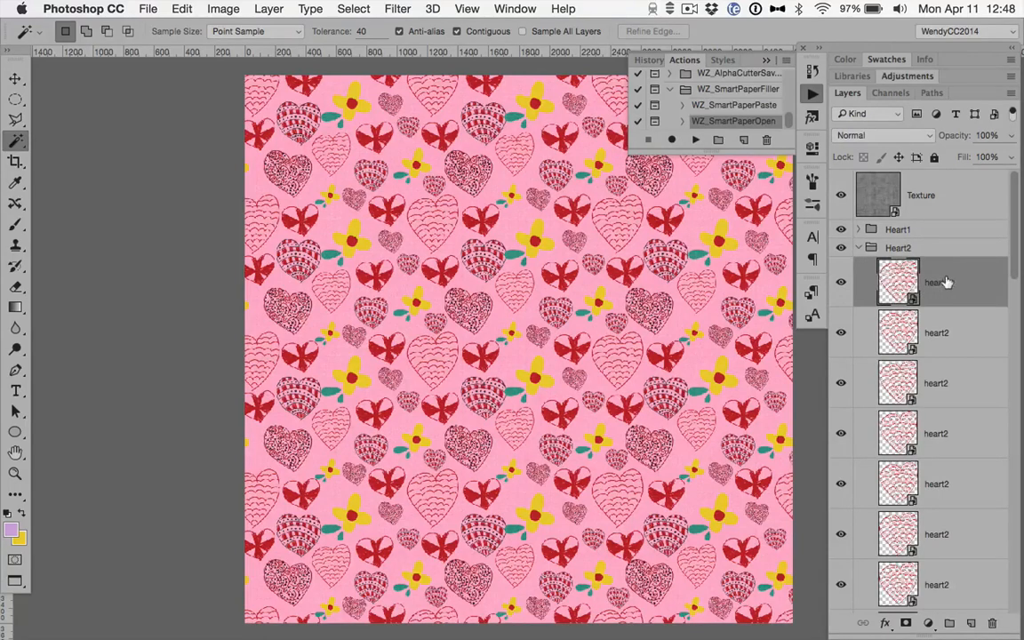
left_click(696, 139)
left_click(628, 298)
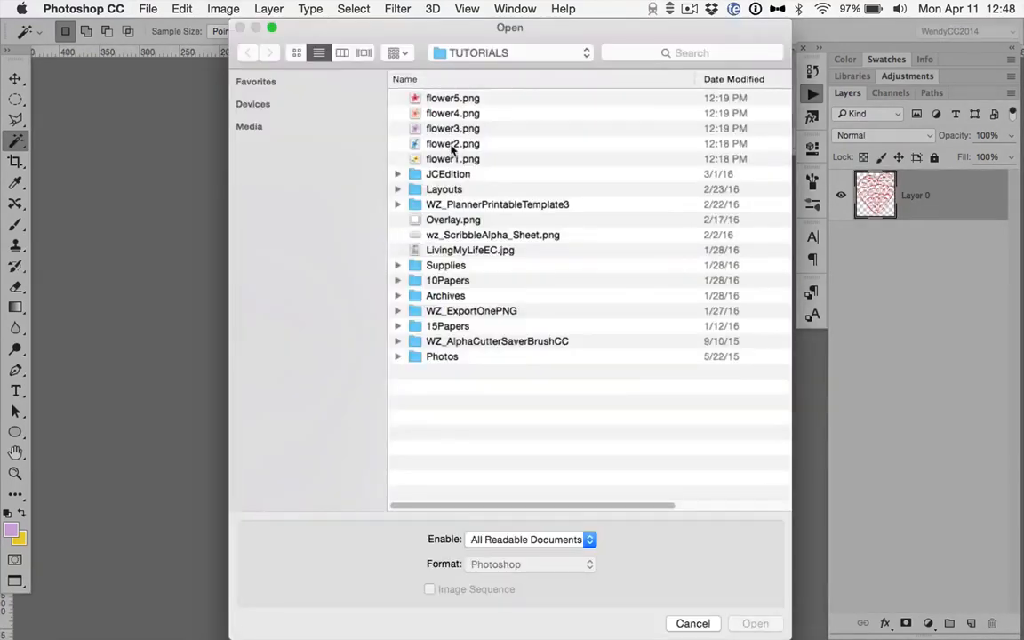
left_click(449, 144)
double_click(449, 144)
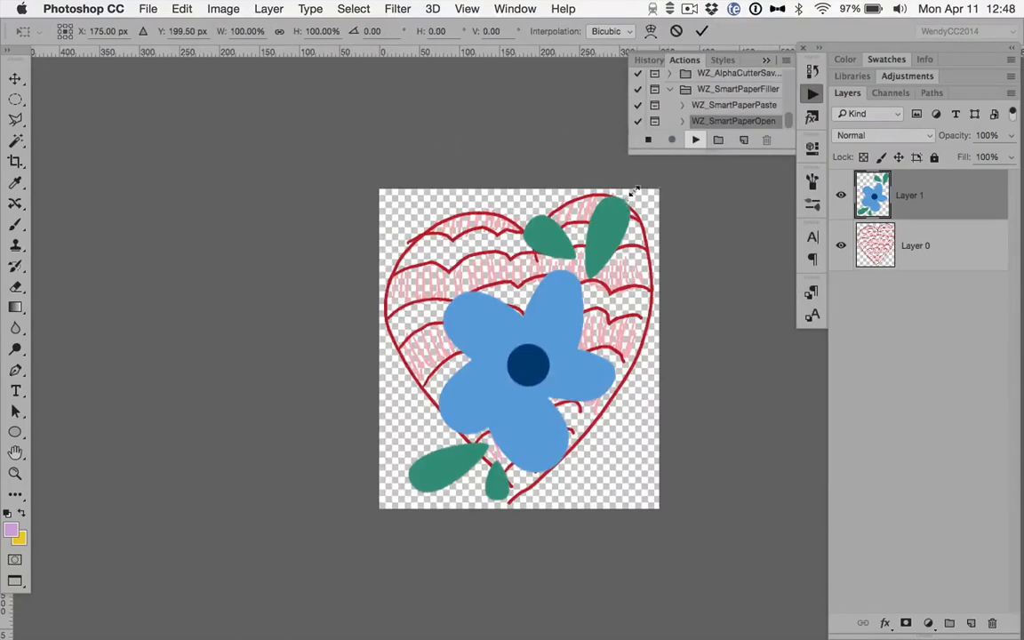
- Enlarge the blue flower to just over 105%, rotate it about 6° to fill the canvas, finish the action and collapse the Heart2 group
mouse_move(634, 191)
left_mouse_down()
mouse_move(660, 182)
mouse_move(635, 190)
left_mouse_up()
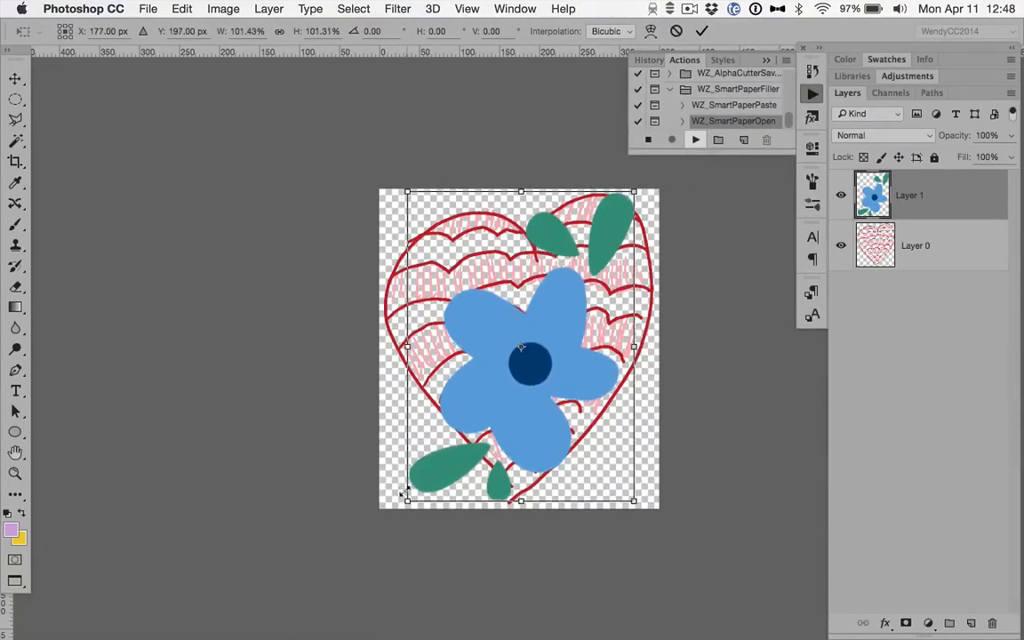
left_click_drag(405, 492, 395, 503)
left_click_drag(338, 486, 312, 475)
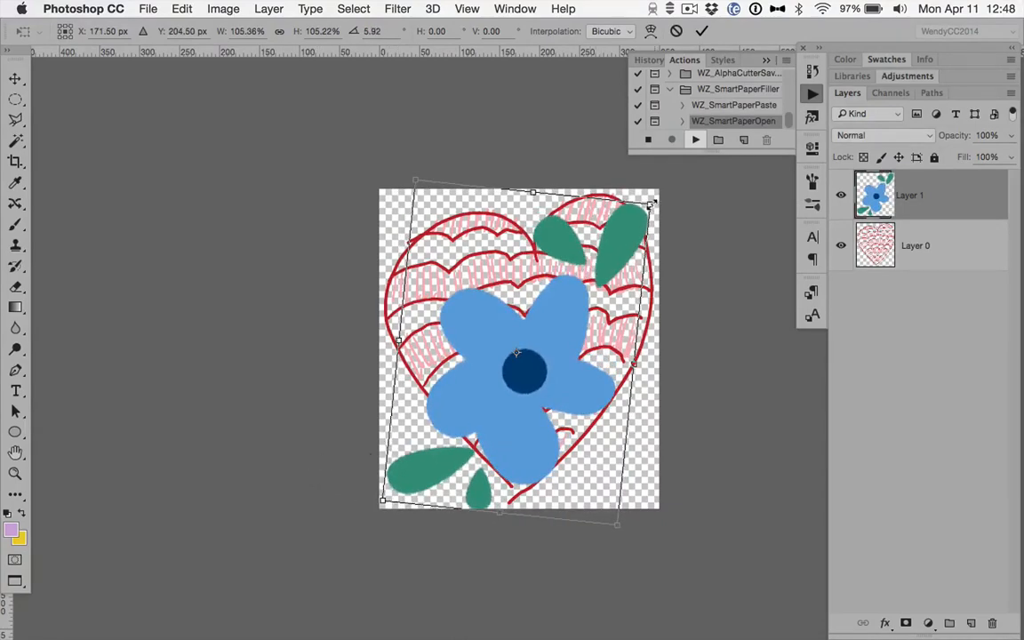
left_click_drag(651, 205, 655, 196)
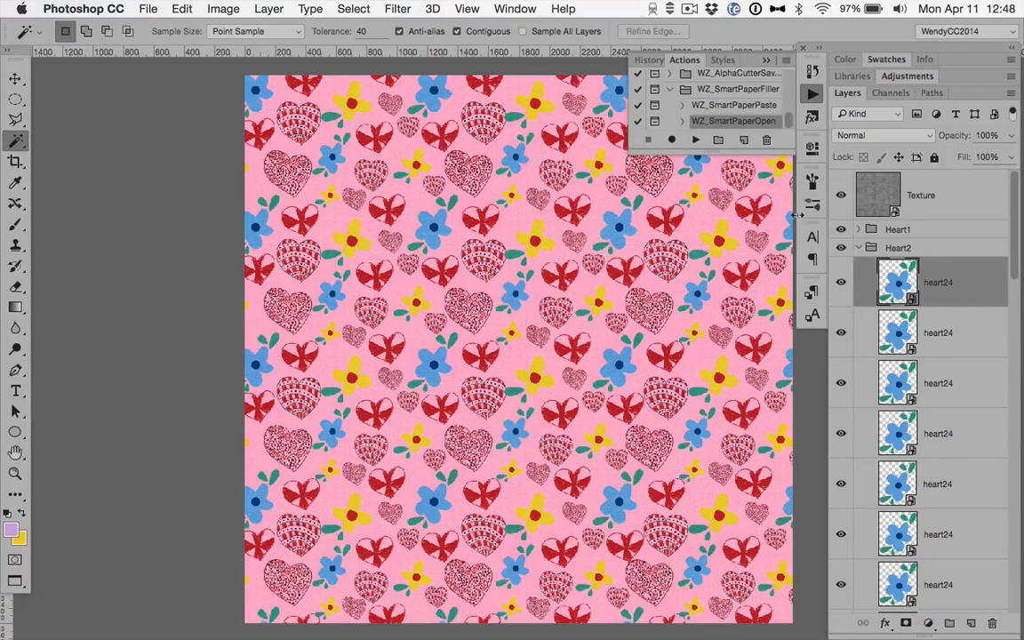
left_click(853, 246)
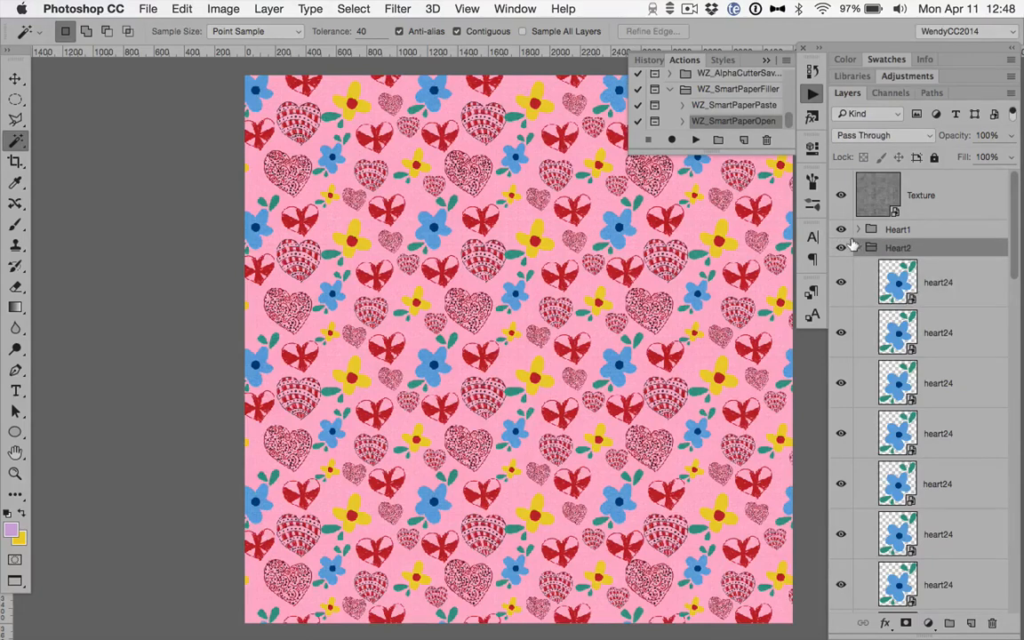
left_click(858, 248)
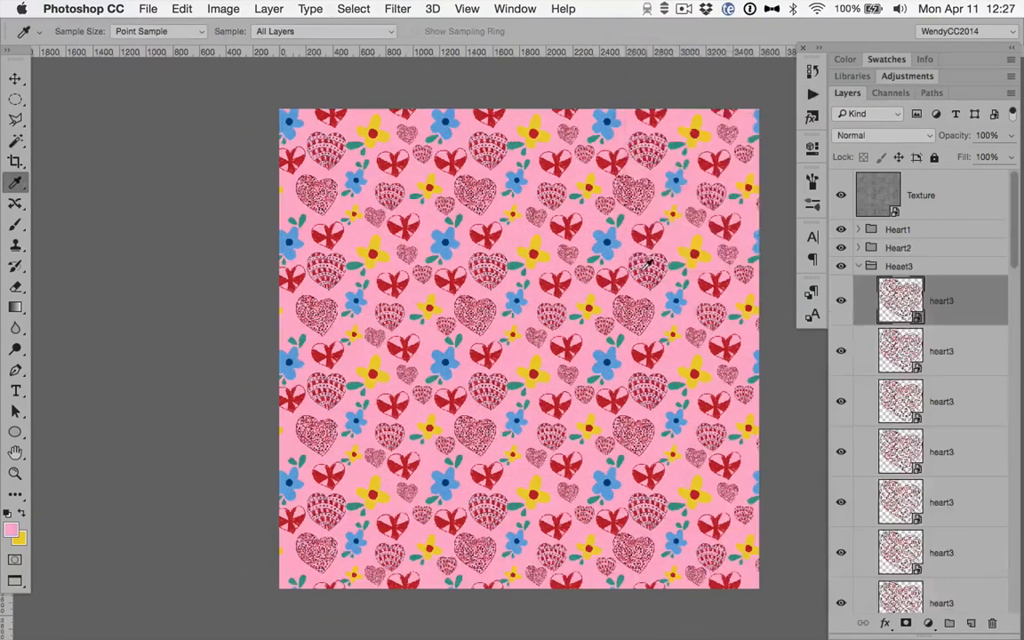
- Replace the hearts in the Heaet3, Heart4 and Heart5 groups with flower images, using flower4.png for Heart4, and collapse the groups
key("super+o")
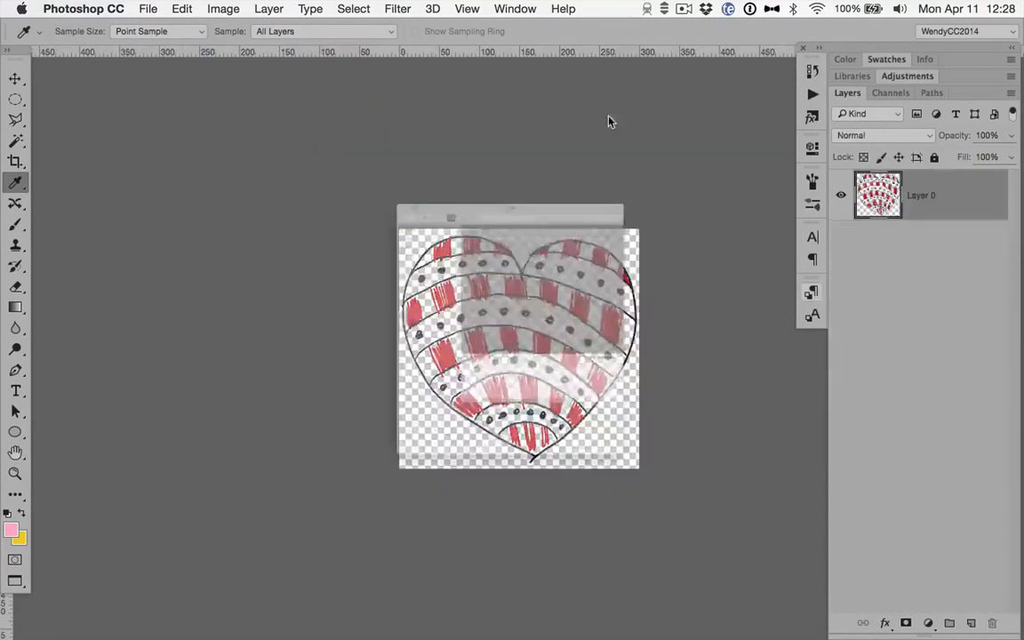
key("super+o")
left_click(469, 114)
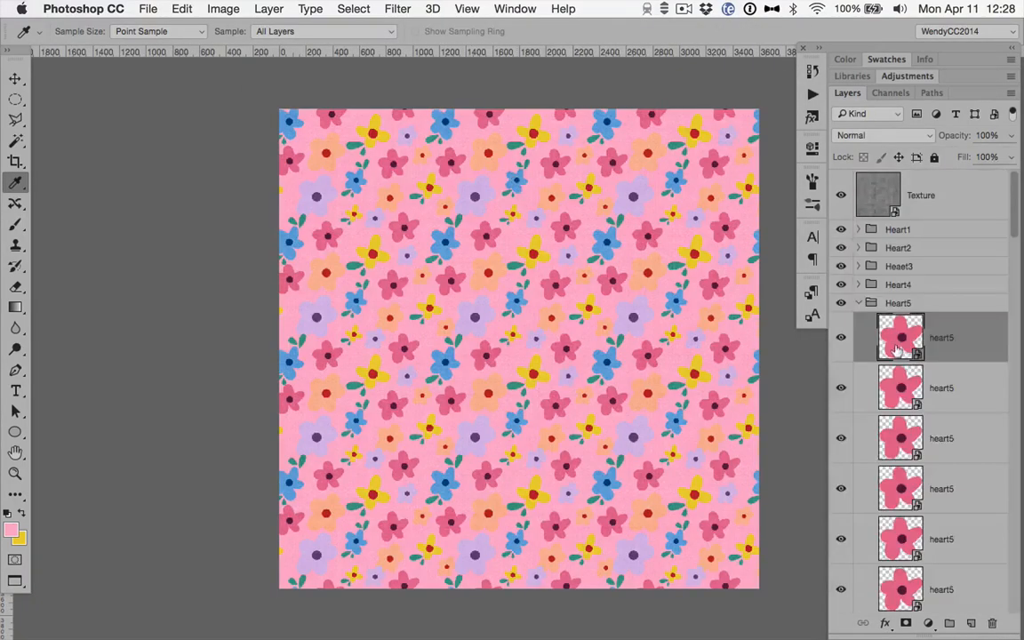
left_click(858, 303)
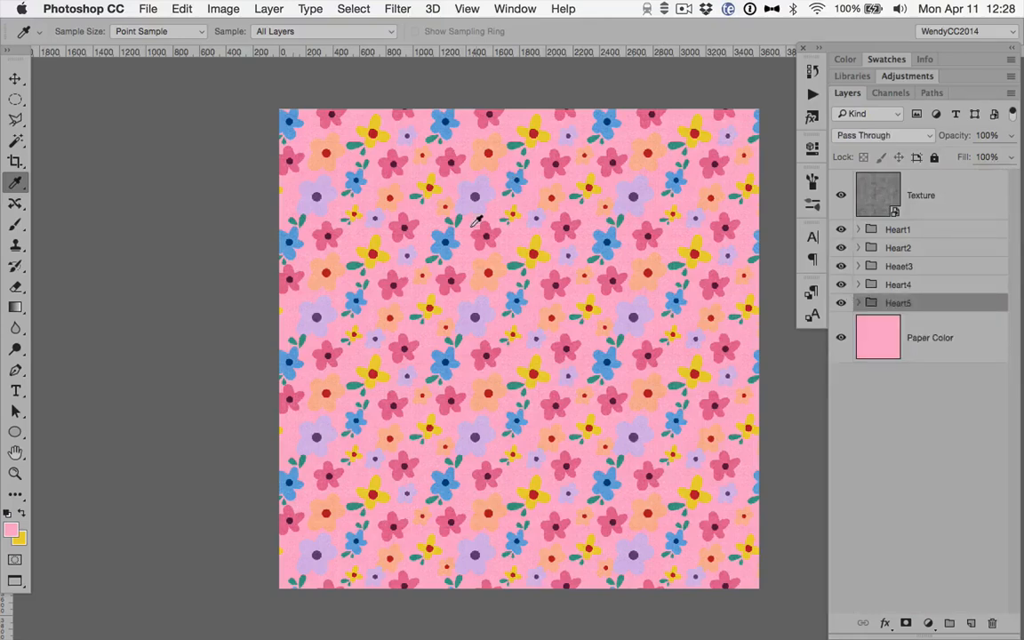
- Set all five heart groups, Heart1 to Heart5, to Overlay blending at 75% opacity
left_click(15, 78)
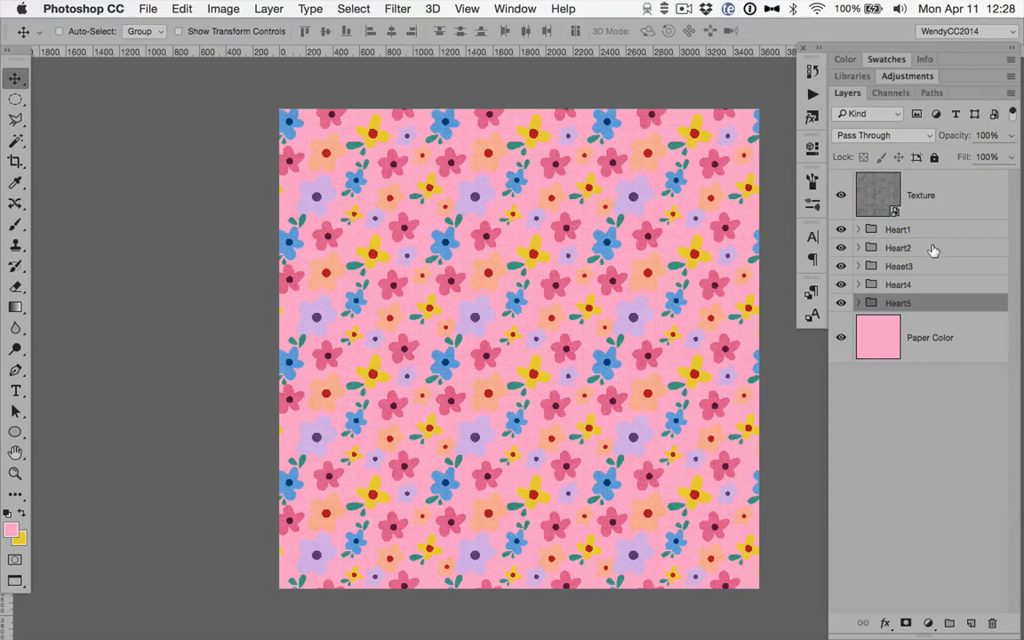
left_click(916, 230, "shift")
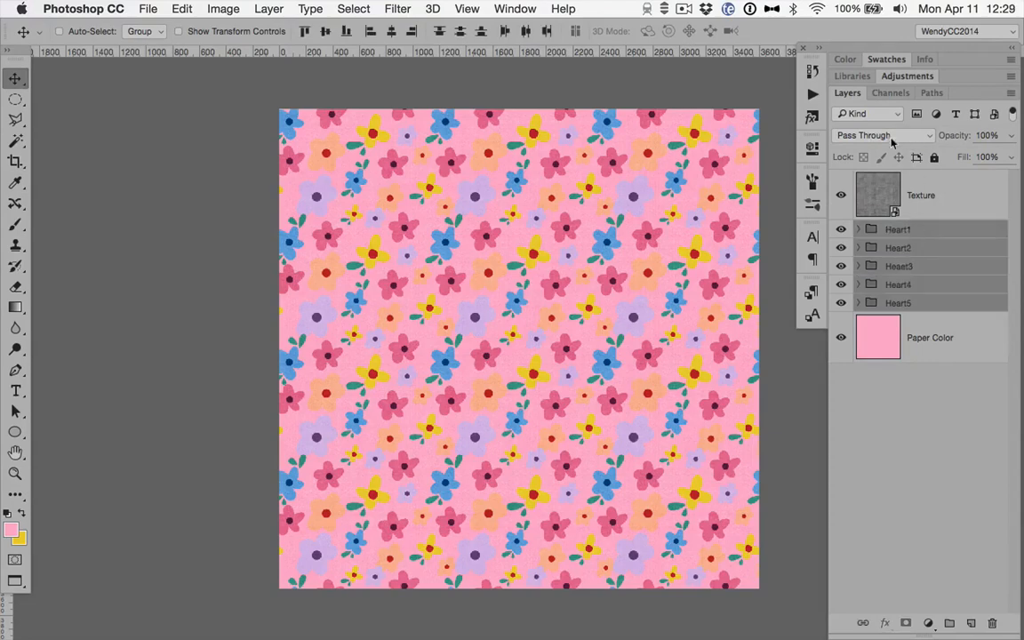
left_click(882, 135)
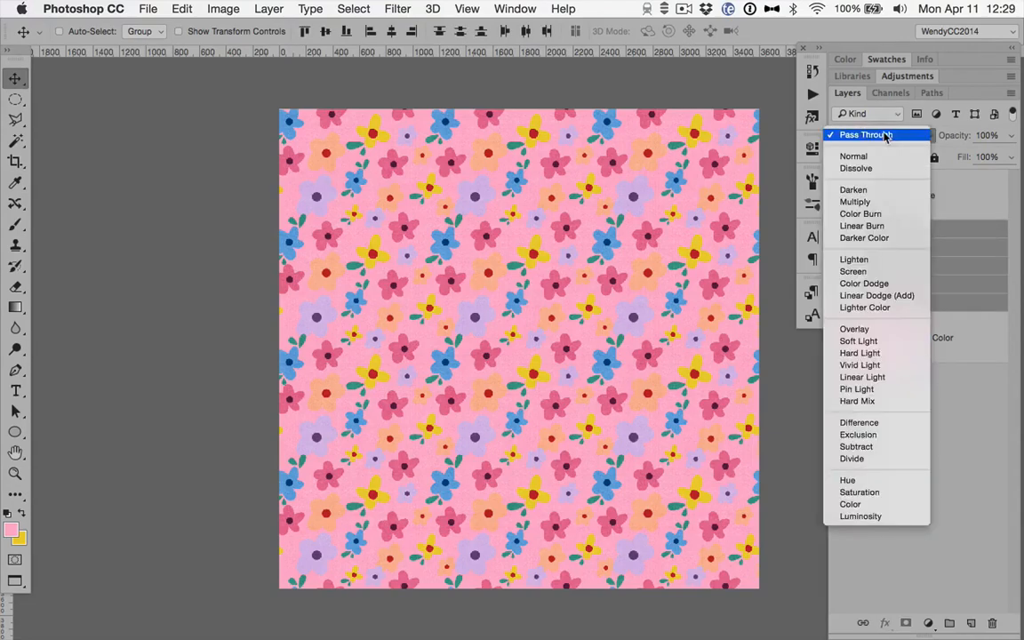
left_click(883, 331)
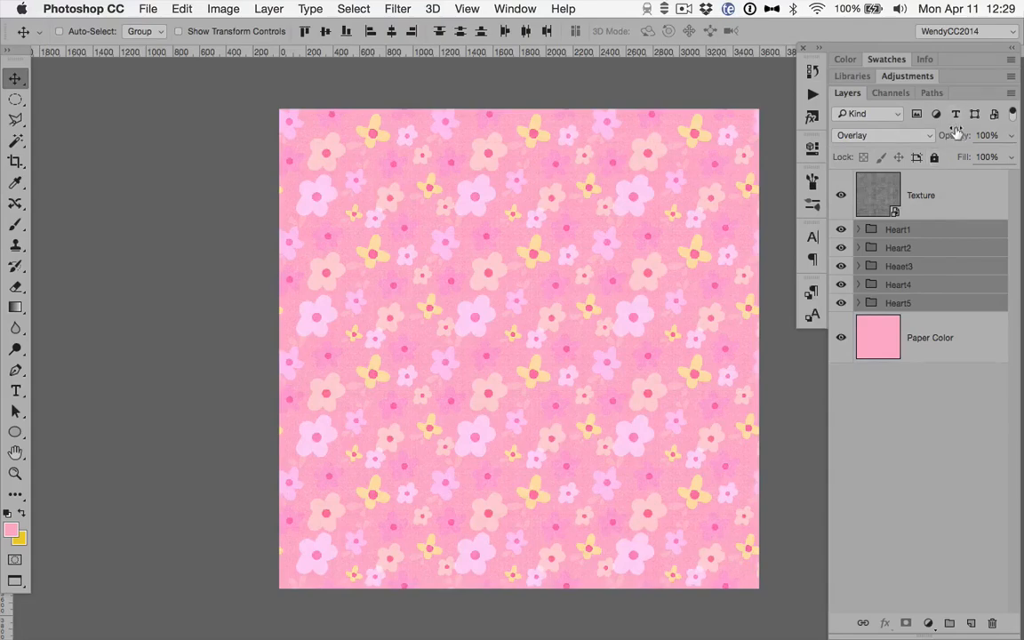
type("75")
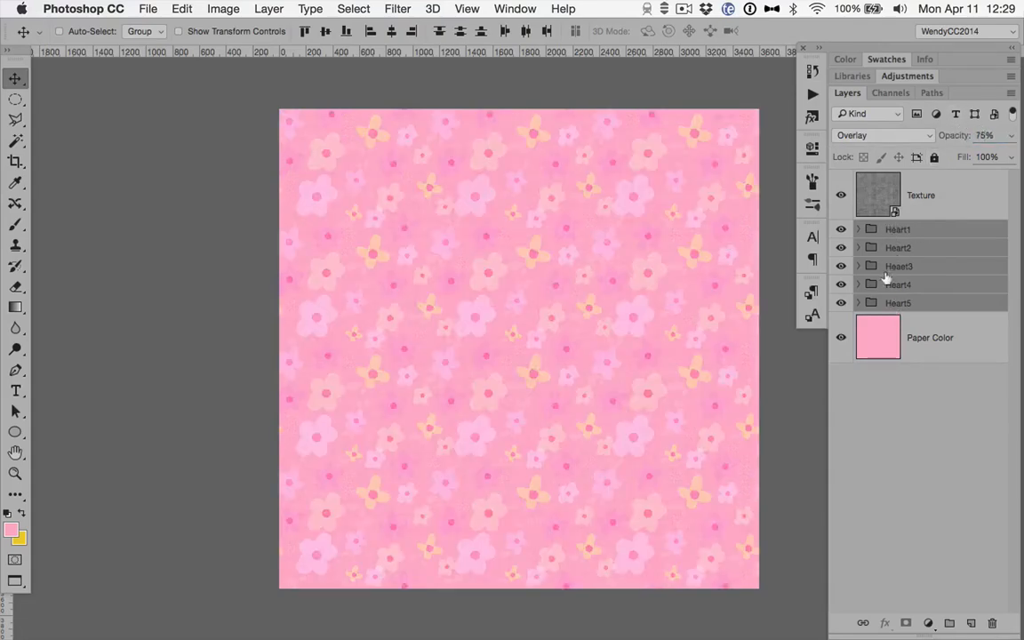
- Change the Texture layer's blend mode to Linear Burn and lower its opacity to 16%
left_click(934, 186)
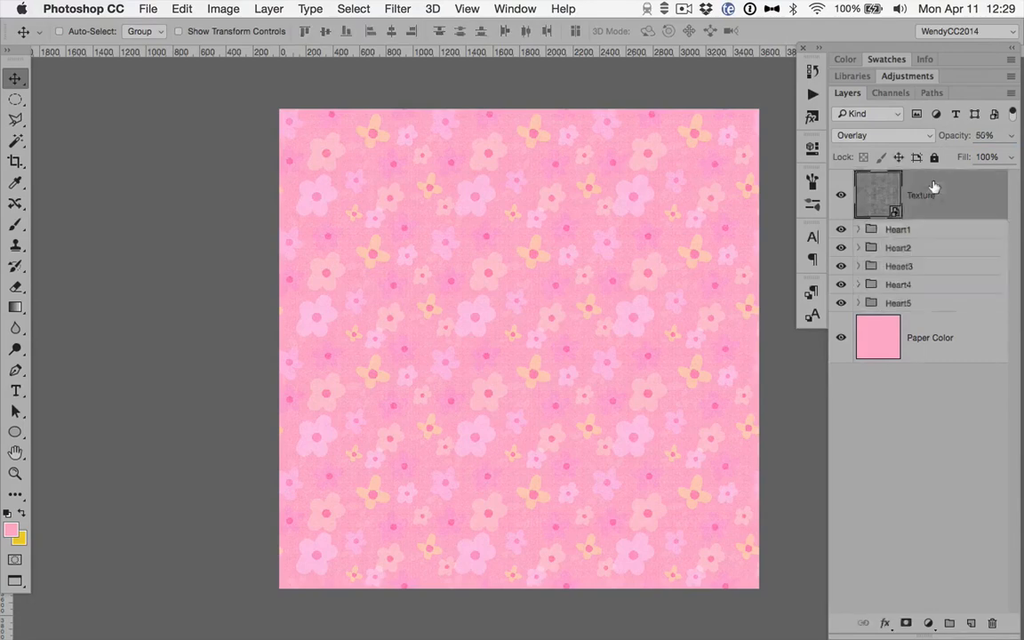
left_click(888, 136)
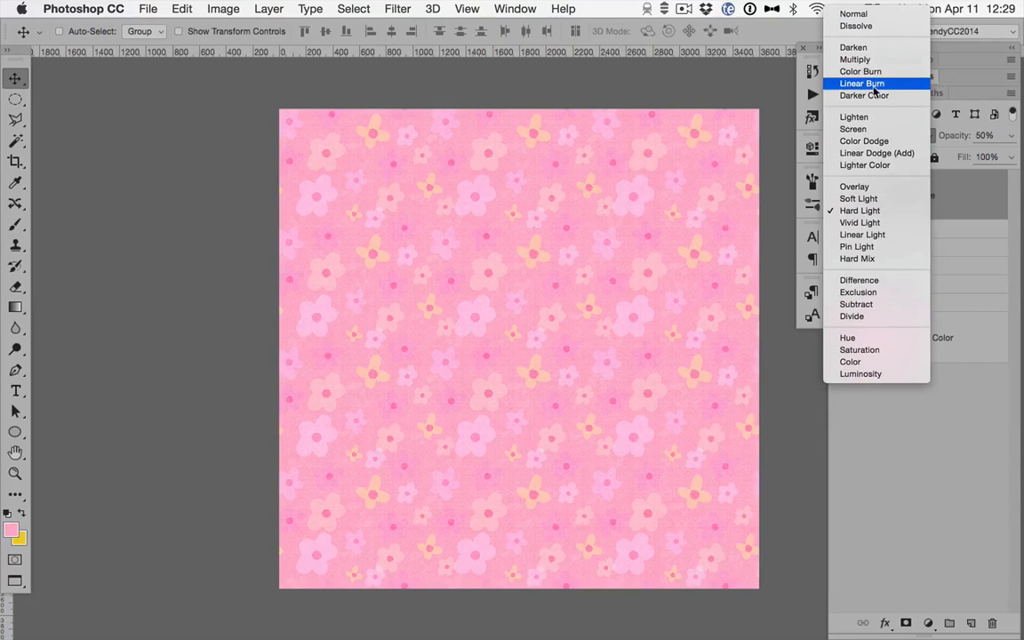
left_click(879, 83)
left_click_drag(951, 132, 925, 134)
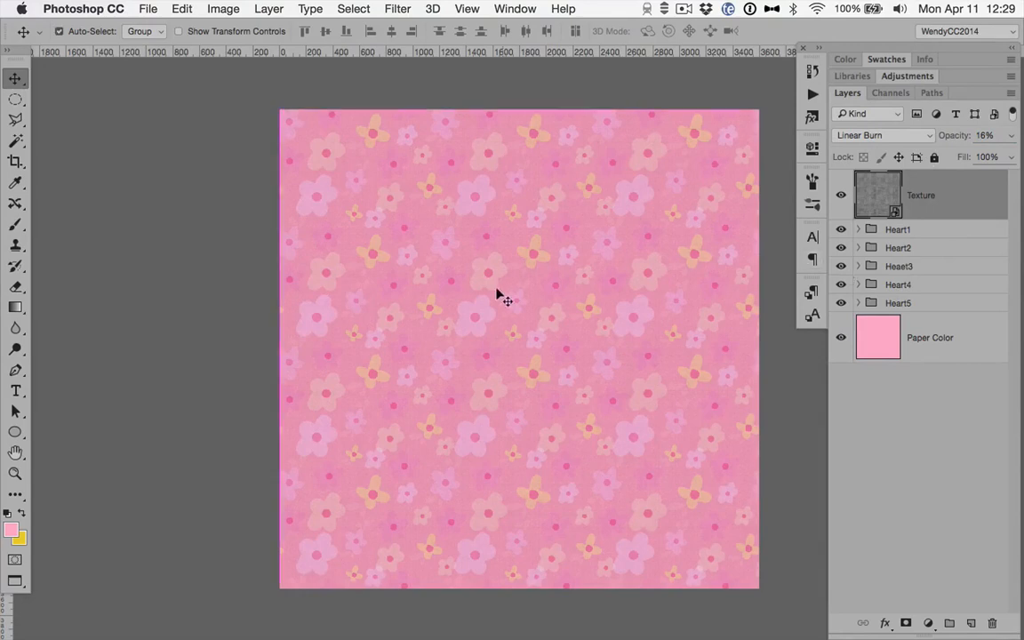
- Open Overlay.png, copy its contents, close it and paste the overlay above the Texture layer in the pattern paper
key("super+o")
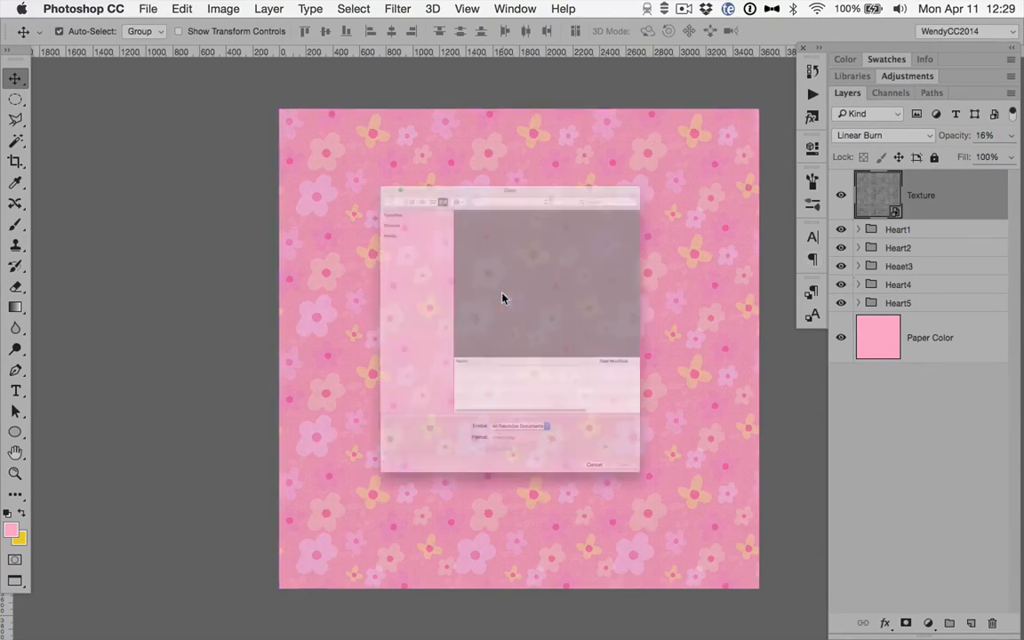
left_click(459, 221)
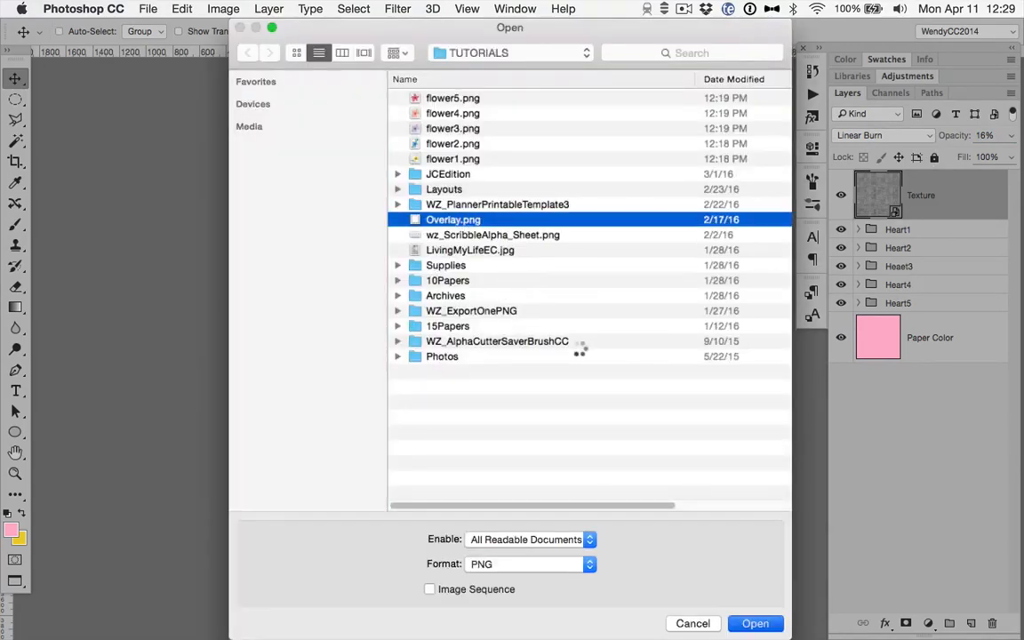
key("Return")
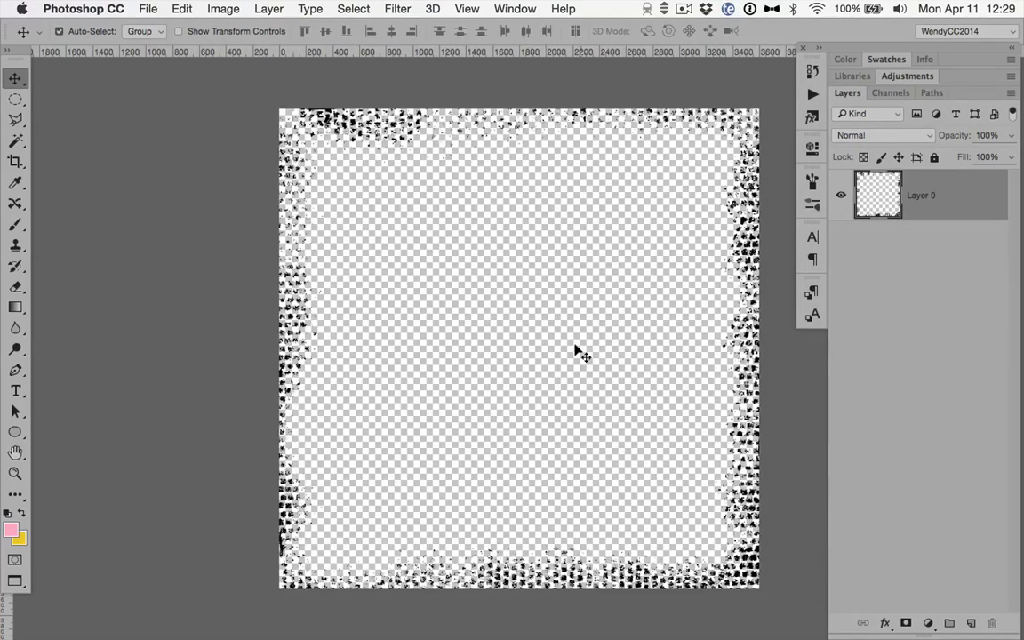
key("super+w")
key("super+v")
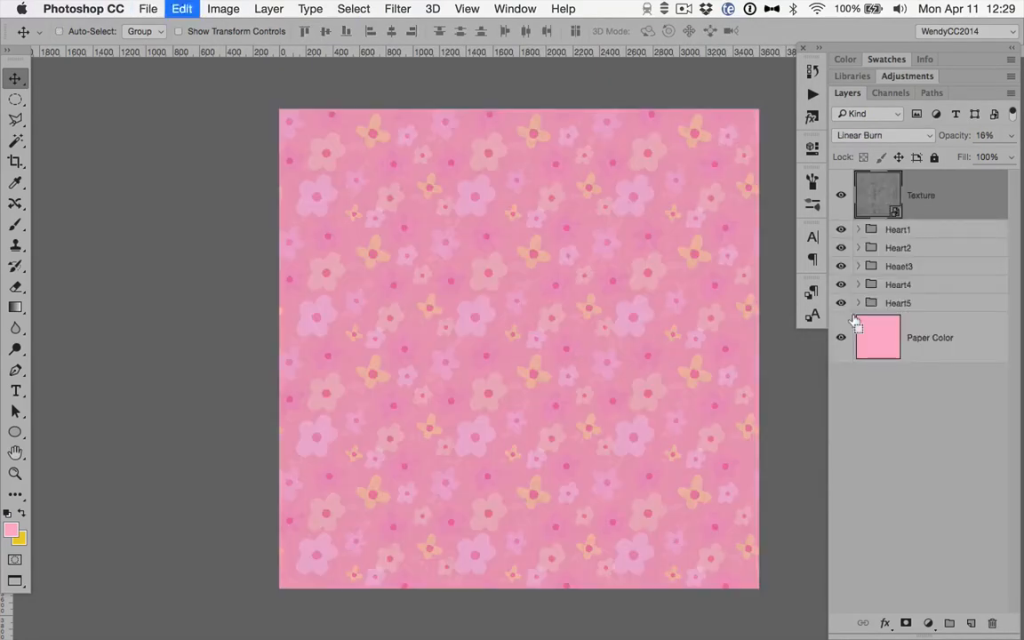
- Lock the overlay layer's transparent pixels, fill it with the yellow background color, and blend it in Overlay mode at 81% opacity
left_click(864, 158)
key("super+BackSpace")
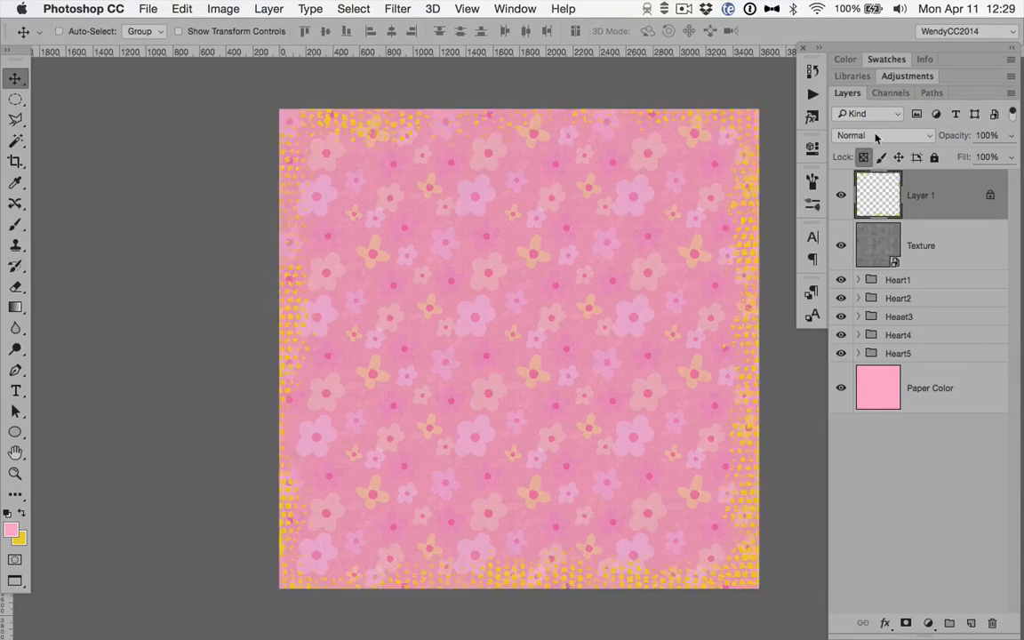
left_click(876, 138)
left_click(871, 287)
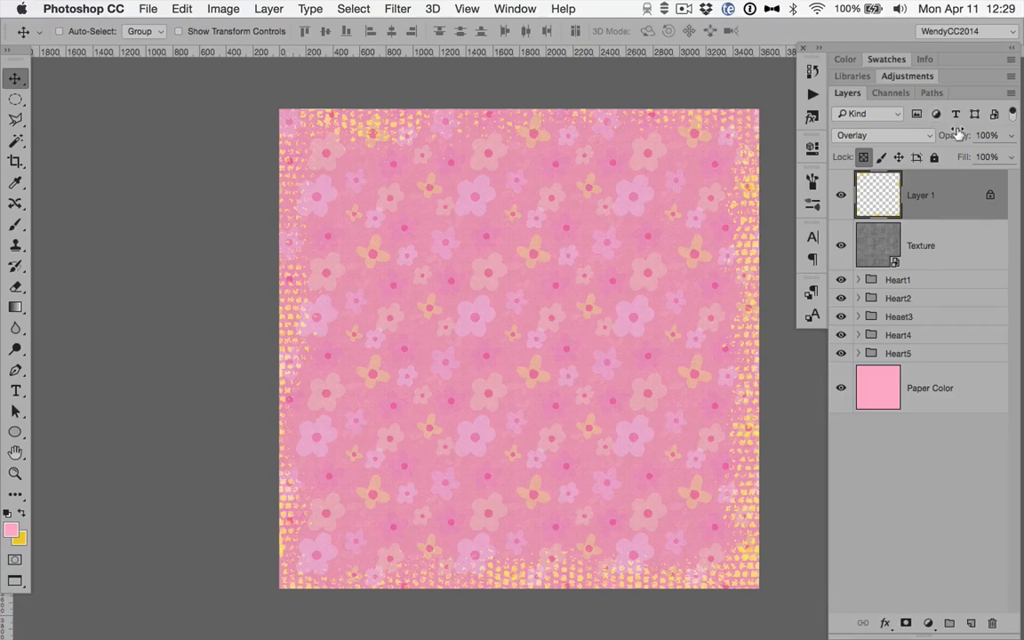
left_click_drag(958, 134, 943, 131)
- Compare the original WZ_SmartPaper3 snapshot with the finished paper in the history, returning to the last opacity change
left_click(813, 71)
scroll(480, 201, "right", 5)
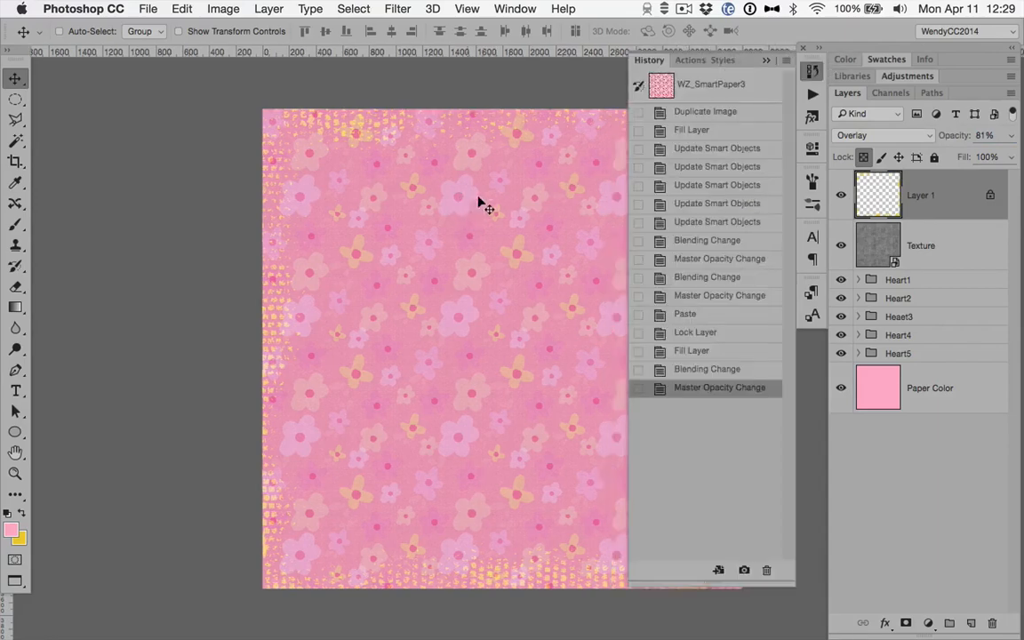
left_click(704, 82)
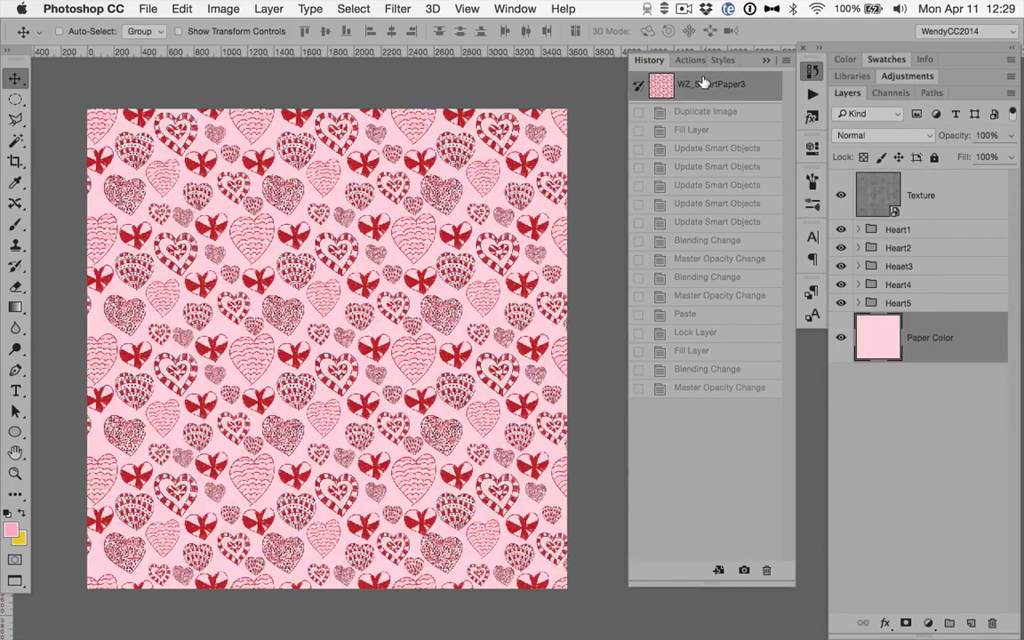
left_click(703, 388)
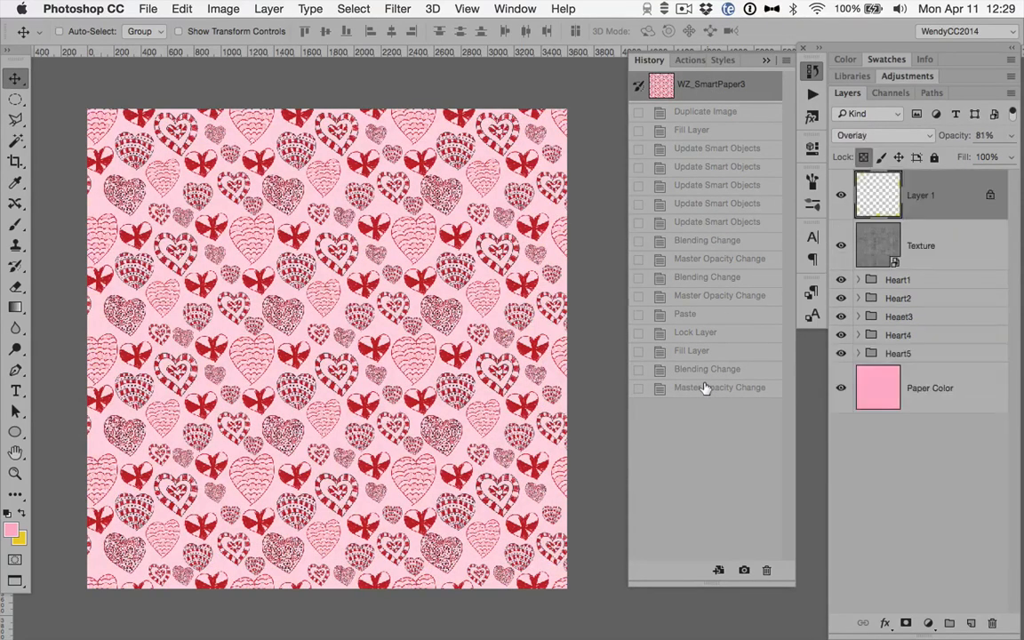